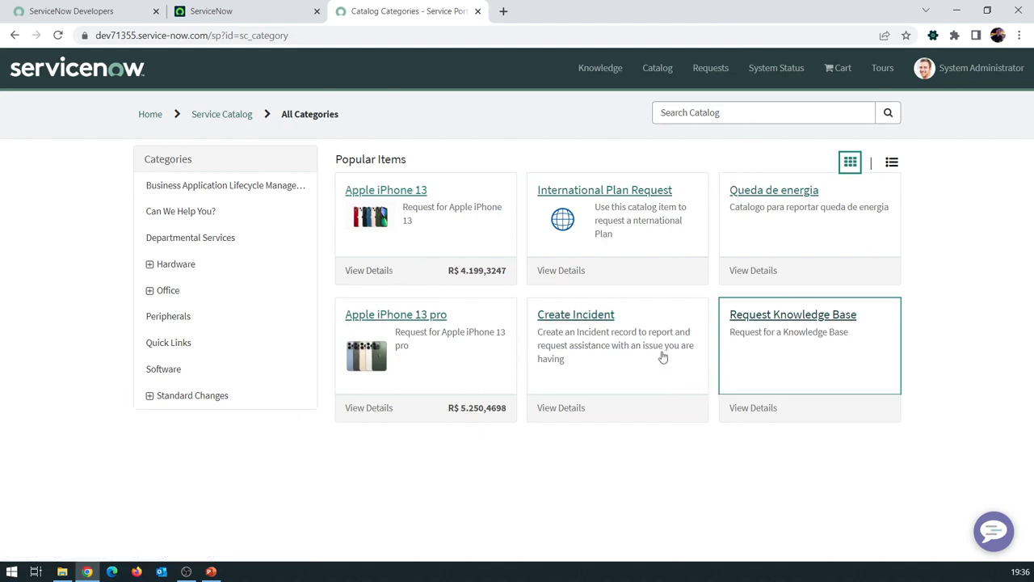
Open the Create Incident and International Plan Request items in new tabs and compare their forms
middle_click(587, 330)
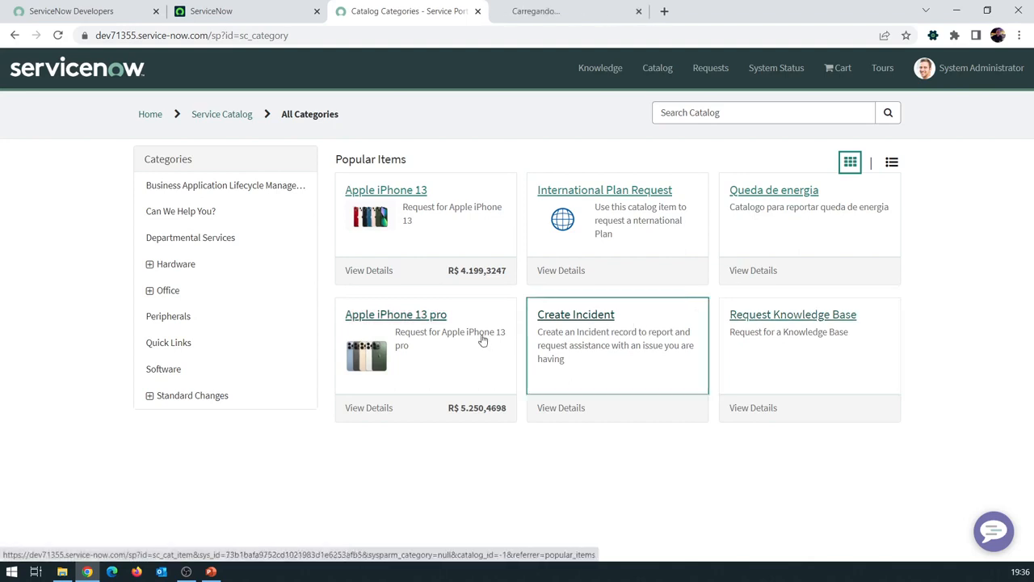
middle_click(606, 227)
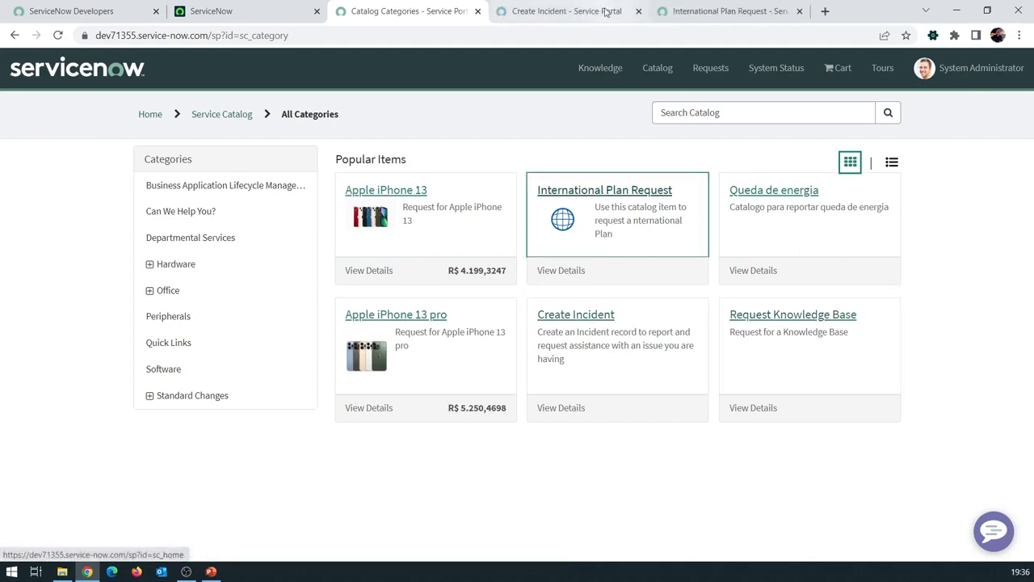
left_click(560, 7)
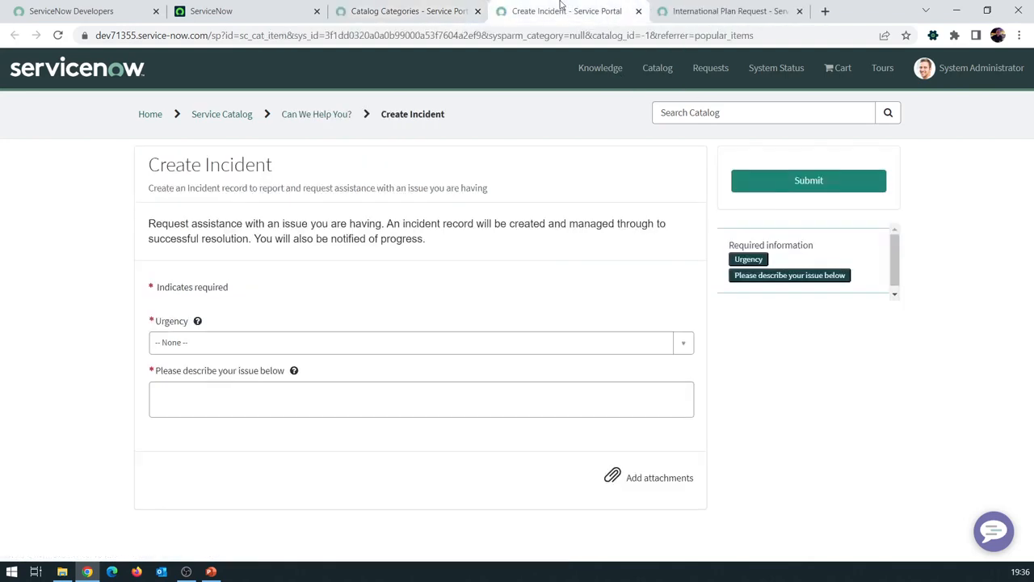
left_click(680, 16)
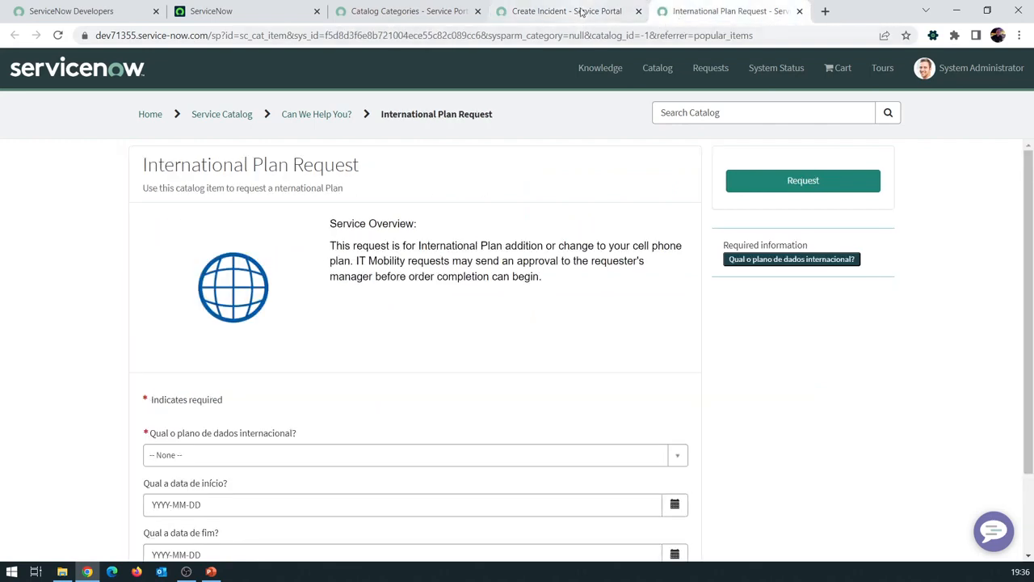
left_click(582, 12)
left_click(711, 19)
Close both item forms and go back to the App Engine Studio home
left_click(639, 12)
left_click(639, 11)
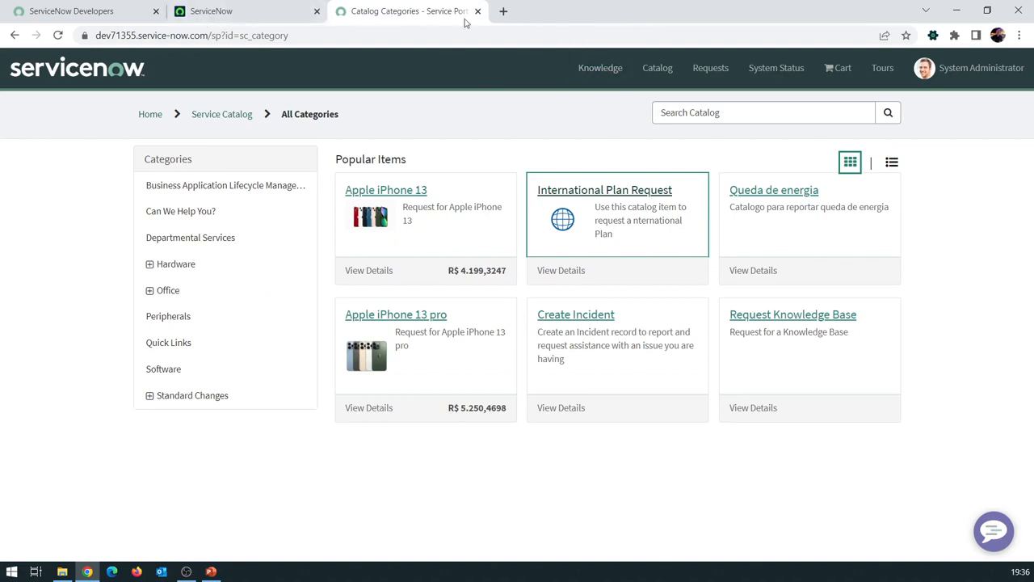
left_click(249, 16)
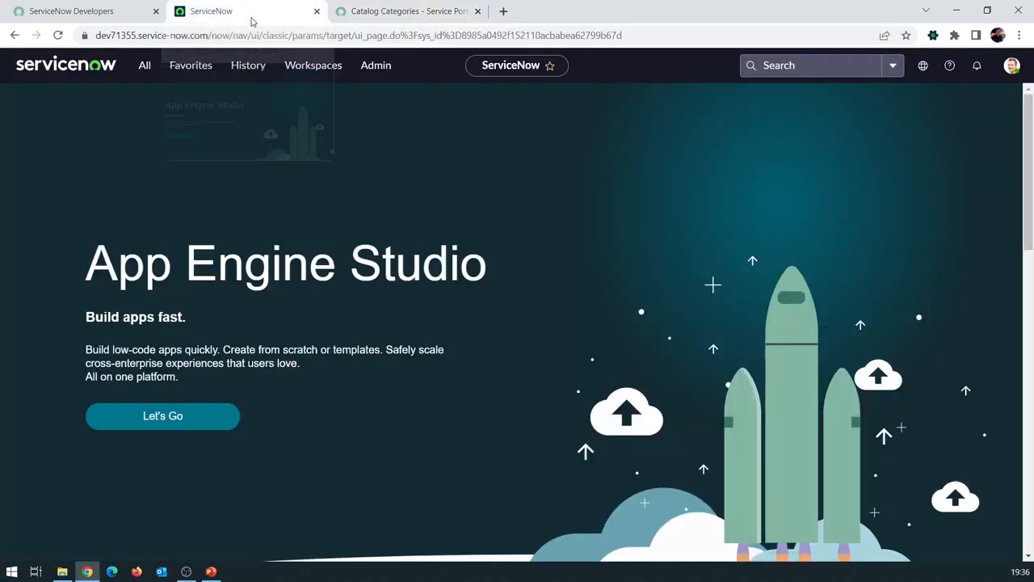
Filter the navigator to 'service catalog' and open Catalog Builder in a new tab
left_click(145, 67)
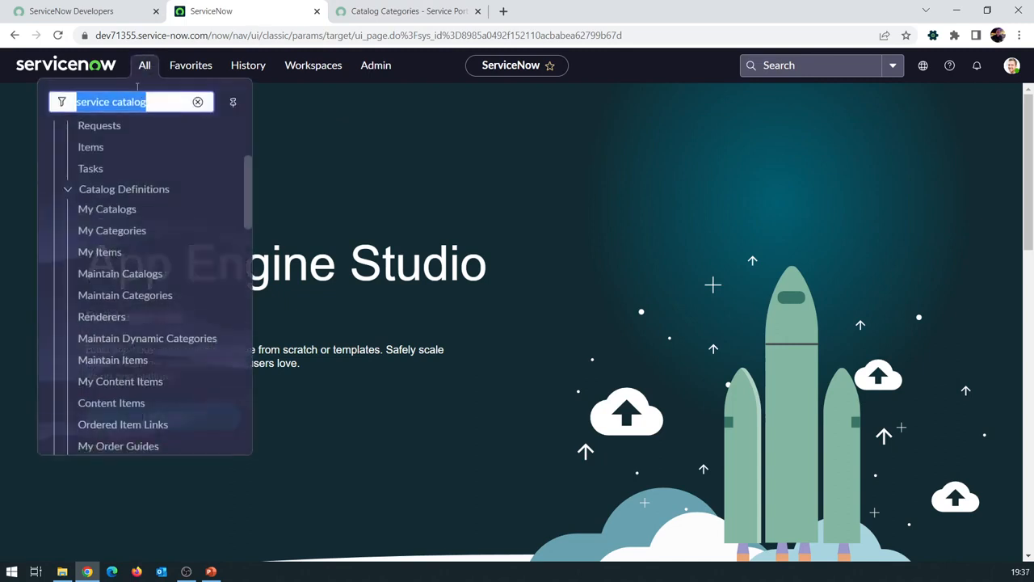
scroll(141, 122, "up", 2)
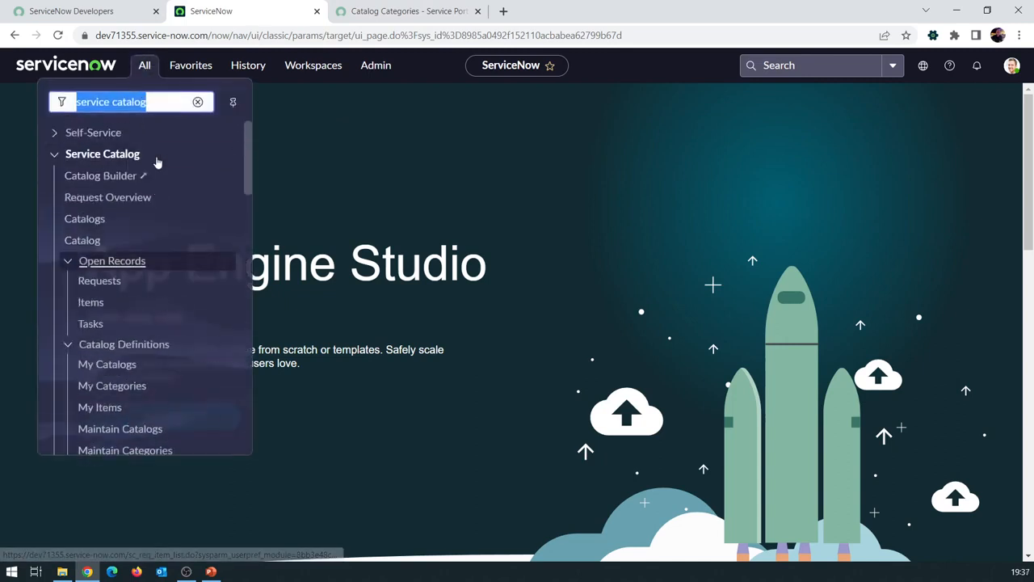
left_click(152, 101)
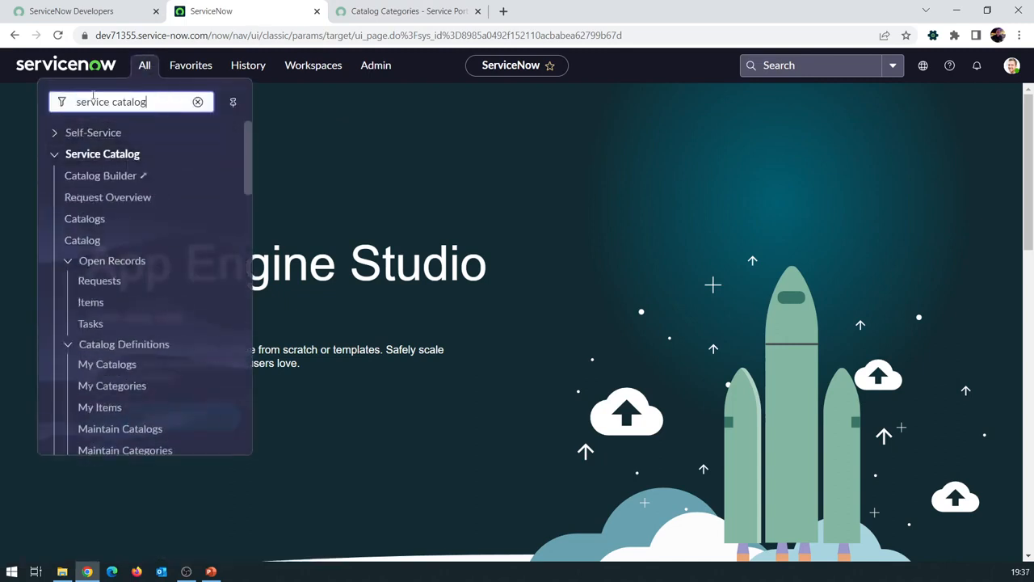
left_click(117, 178)
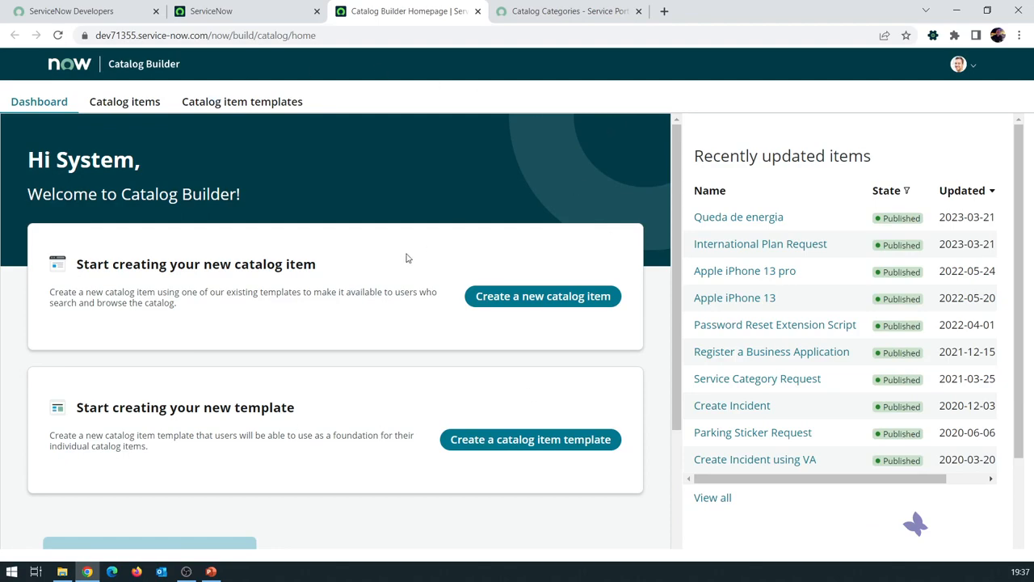
Scan the Catalog Builder dashboard, close it, and show the Service Catalog modules again
scroll(421, 282, "down", 2)
scroll(420, 283, "up", 2)
left_click(478, 11)
left_click(144, 65)
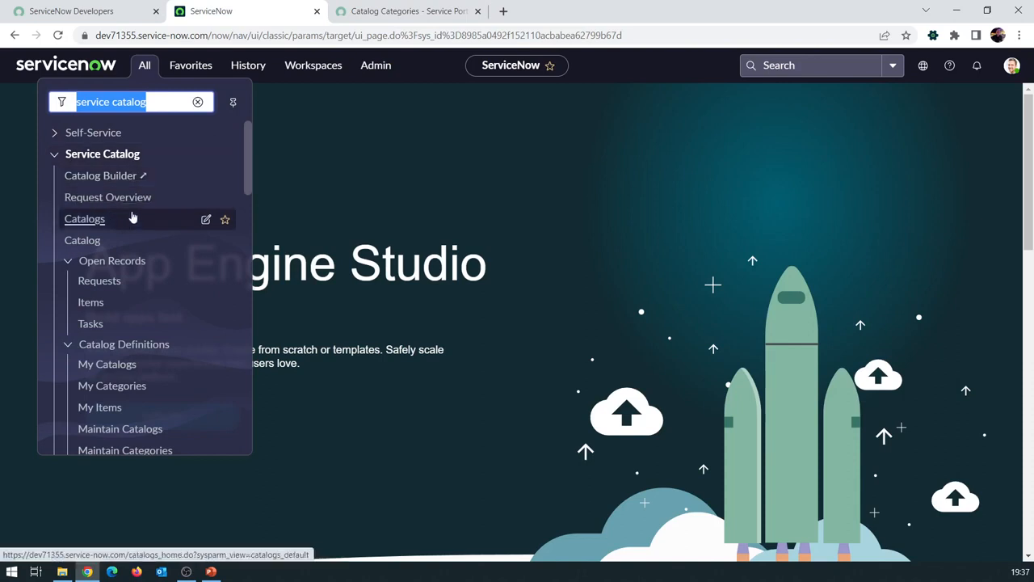
Open Record Producers, Order Guides and Maintain Items each in a background tab
scroll(129, 227, "down", 3)
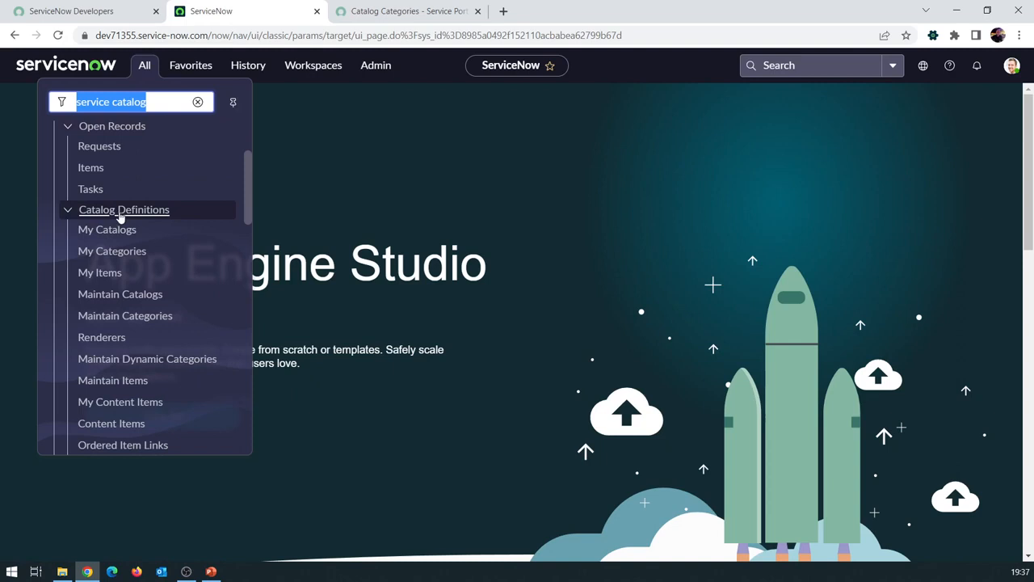
scroll(119, 217, "up", 3)
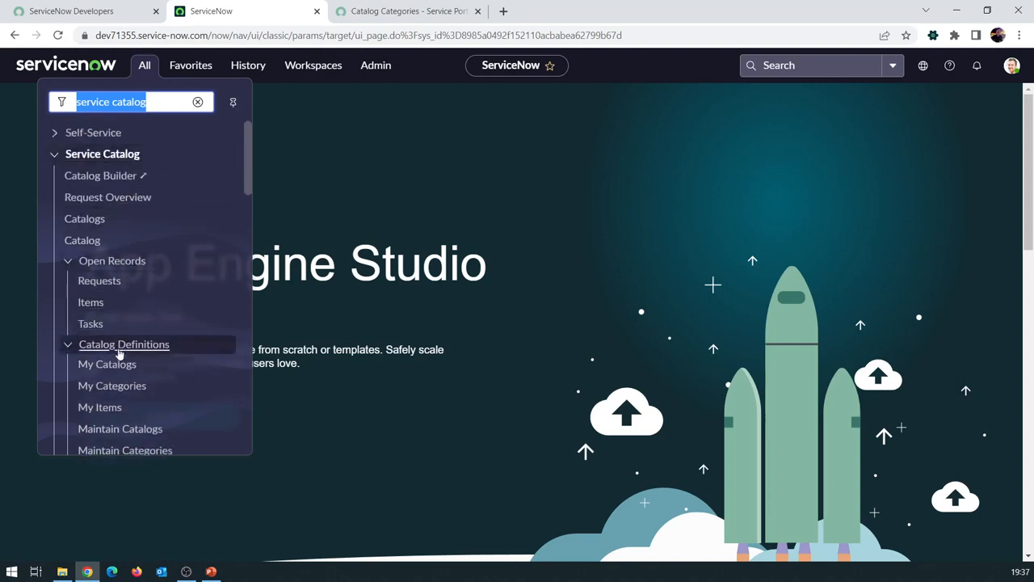
scroll(162, 316, "down", 3)
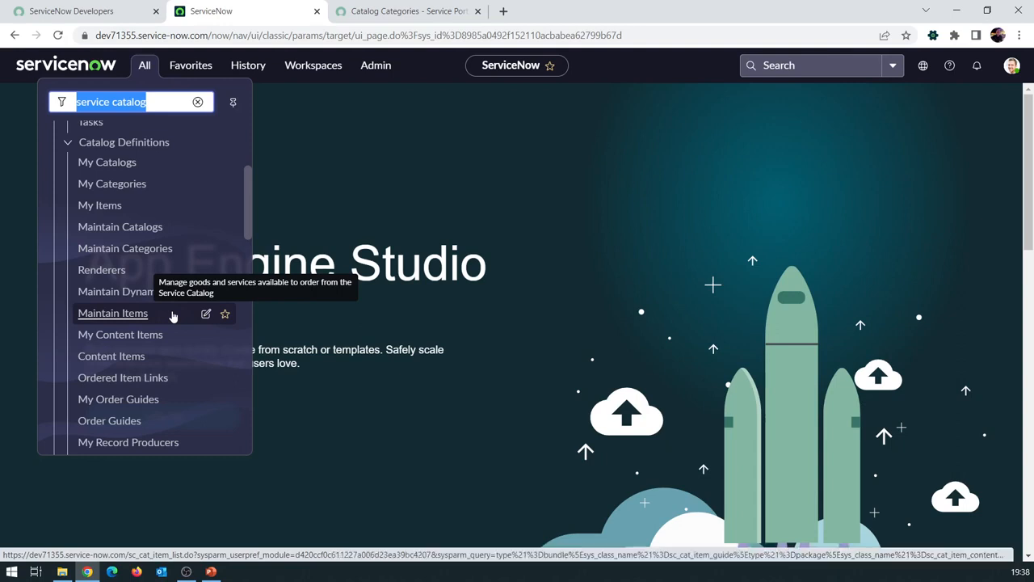
scroll(182, 321, "down", 2)
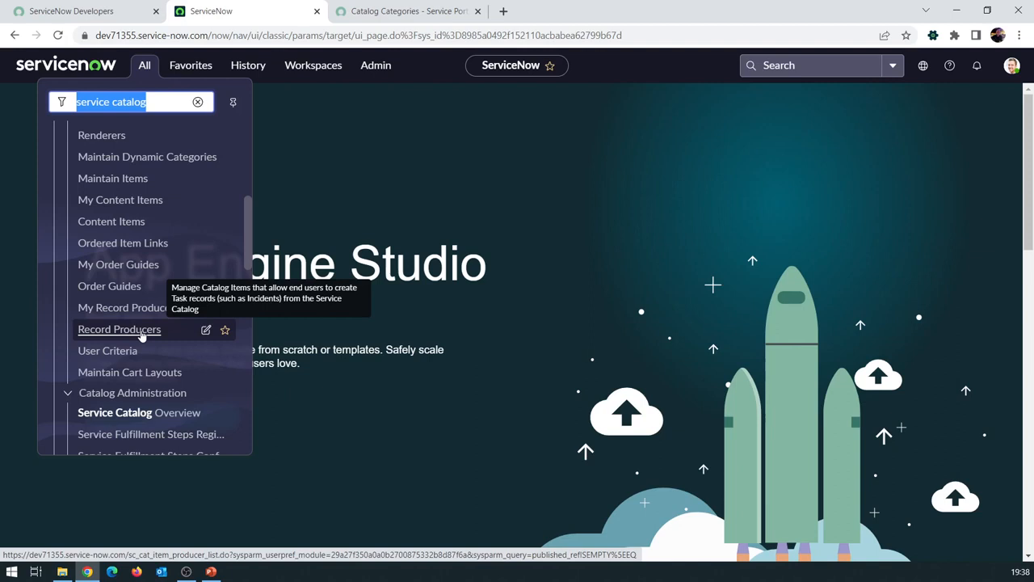
left_click(141, 332, "ctrl")
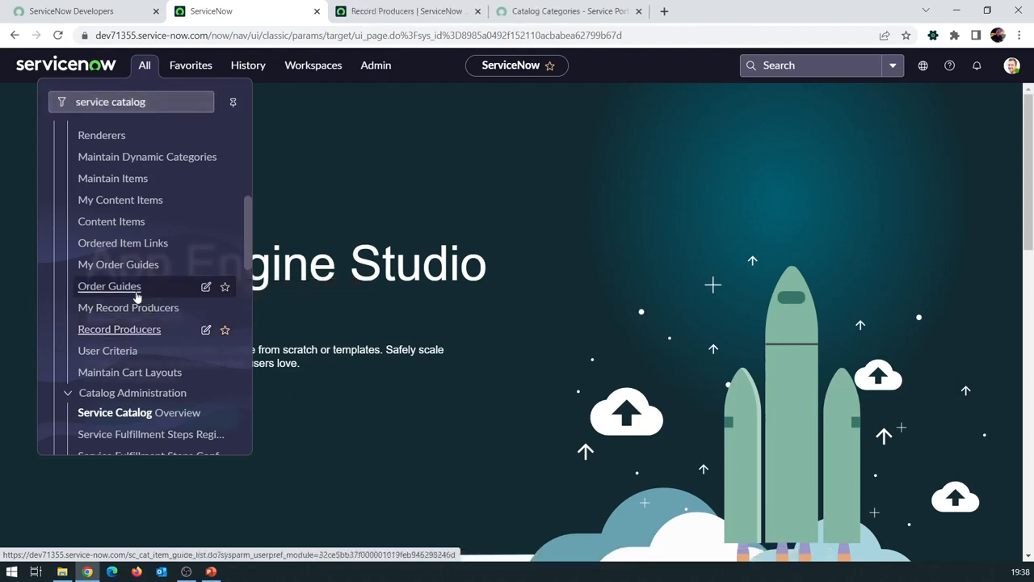
left_click(126, 293, "ctrl")
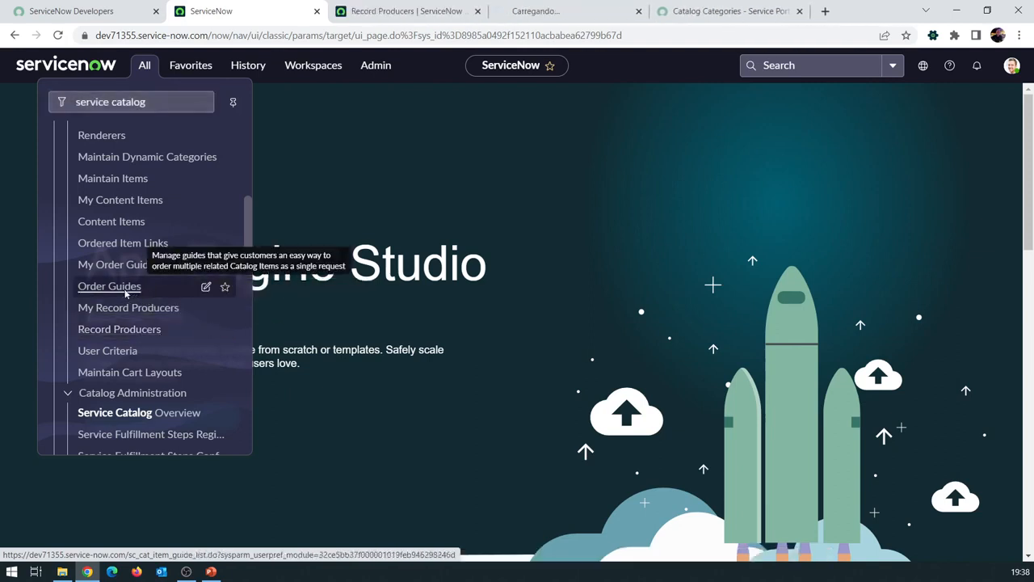
left_click(133, 186, "ctrl")
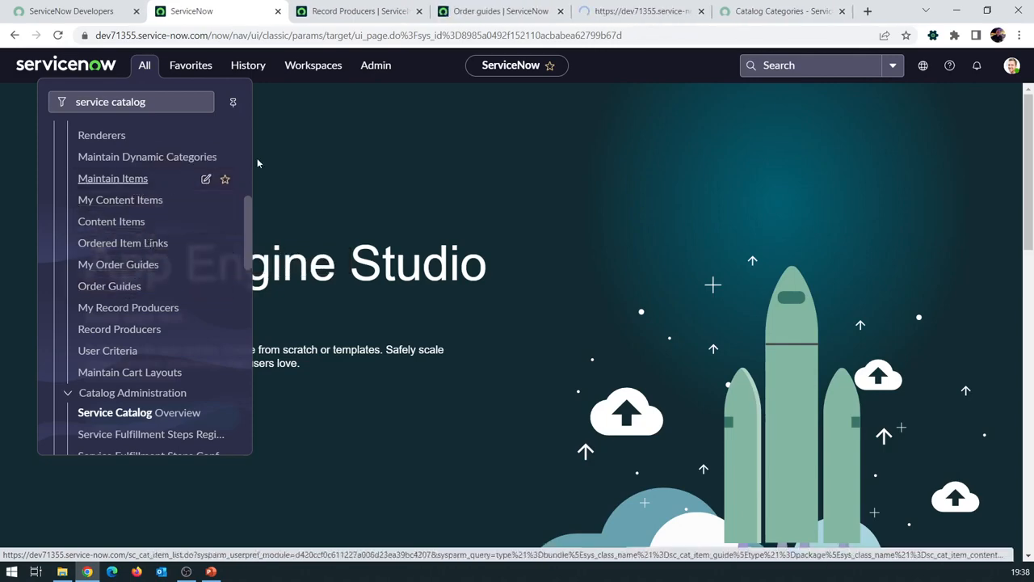
Compare the Catalog Items, Order guides and Record Producers lists, moving Order guides after Catalog Items
left_click(622, 11)
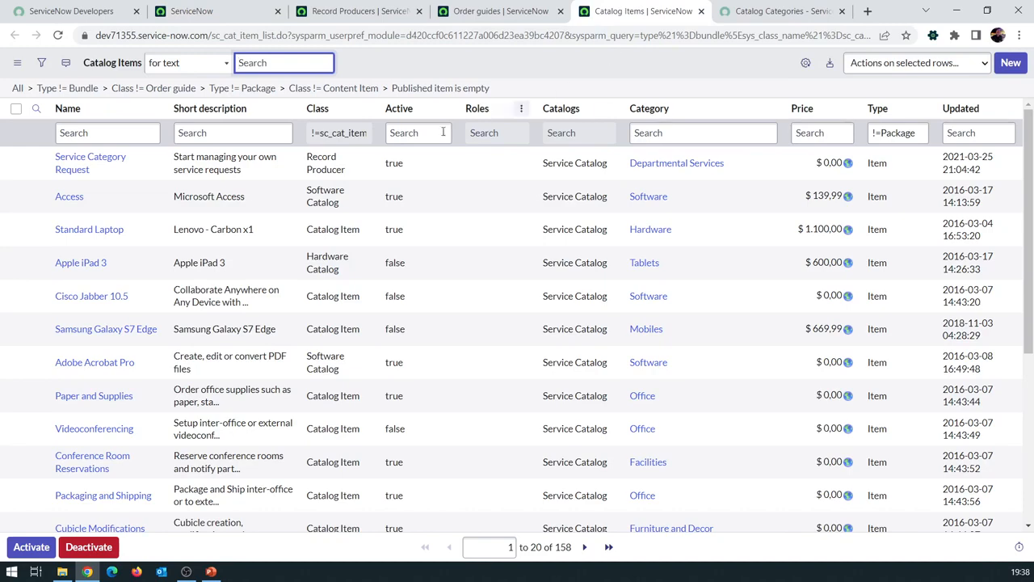
left_click(473, 7)
left_click(386, 7)
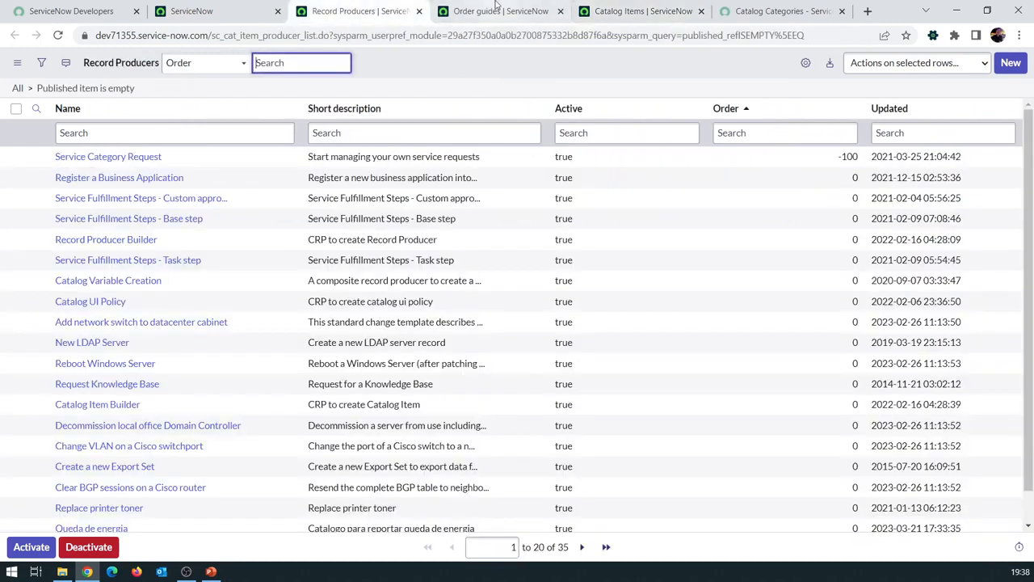
left_click(472, 6)
left_click(386, 6)
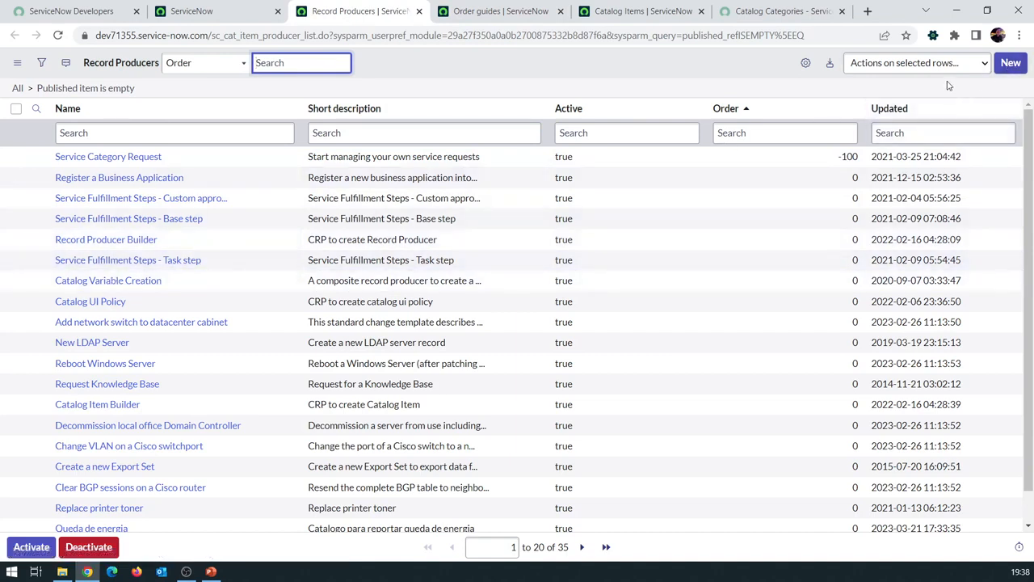
left_click(504, 12)
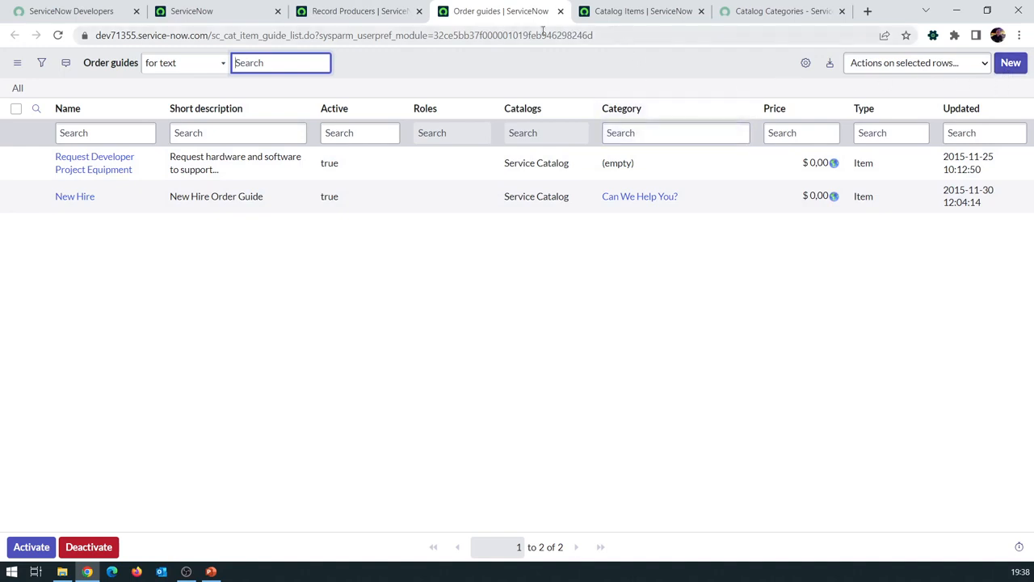
left_click_drag(496, 18, 644, 16)
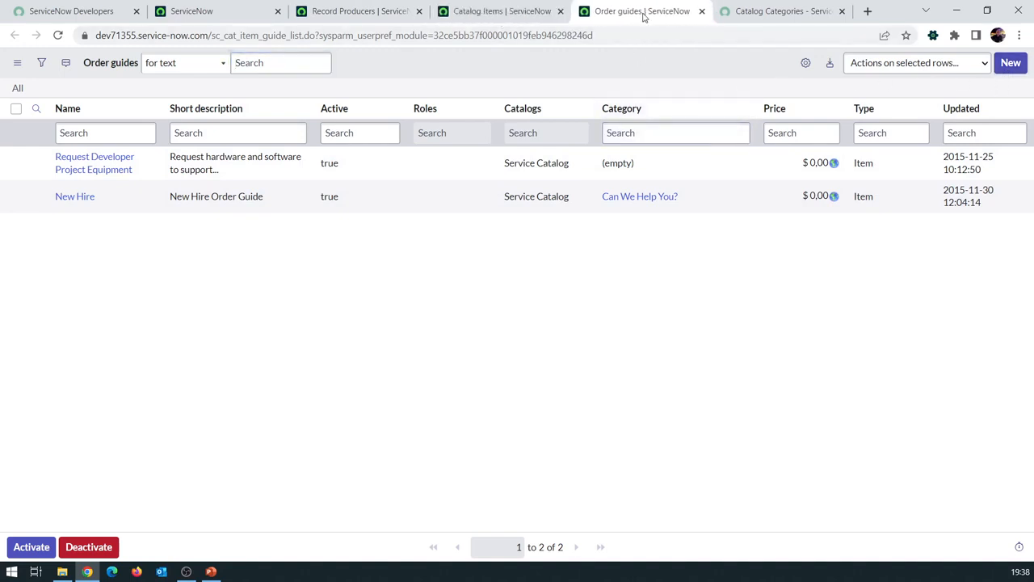
left_click(505, 14)
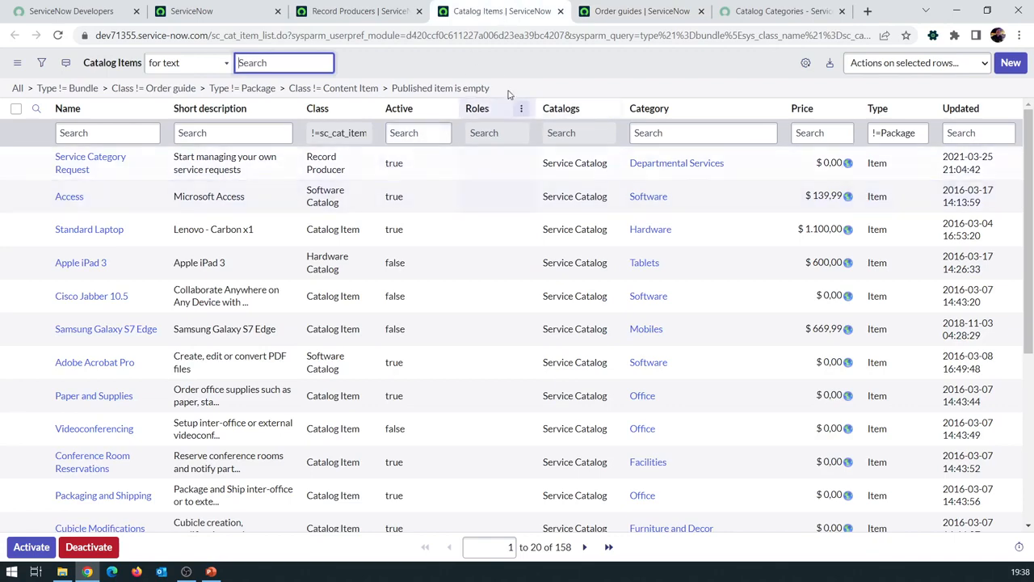
left_click(386, 8)
left_click(493, 8)
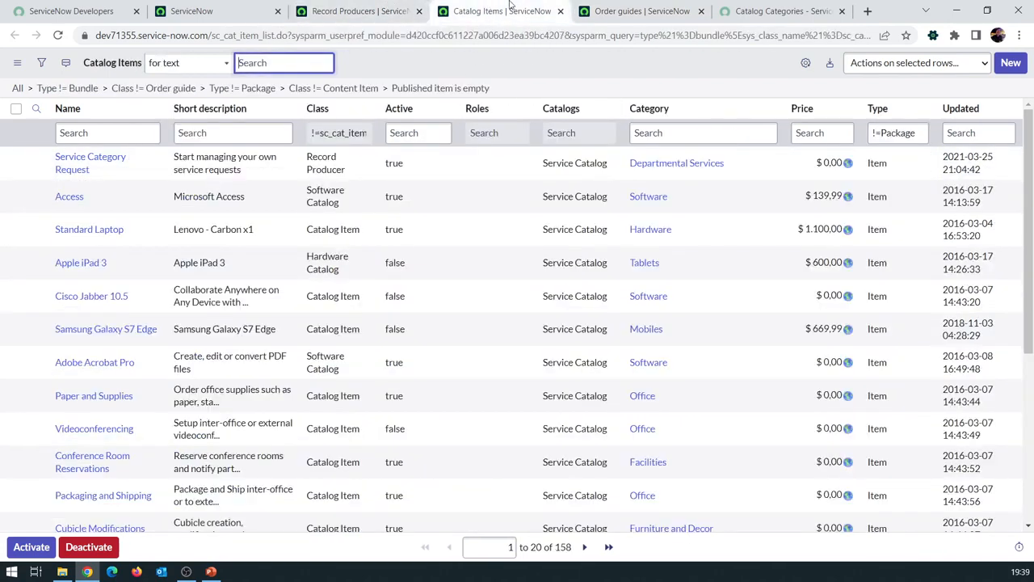
left_click(627, 9)
left_click(521, 6)
Note the sc_cat_item table name and clear the filters to list all 170 catalog items
left_click_drag(211, 35, 260, 35)
left_click(469, 70)
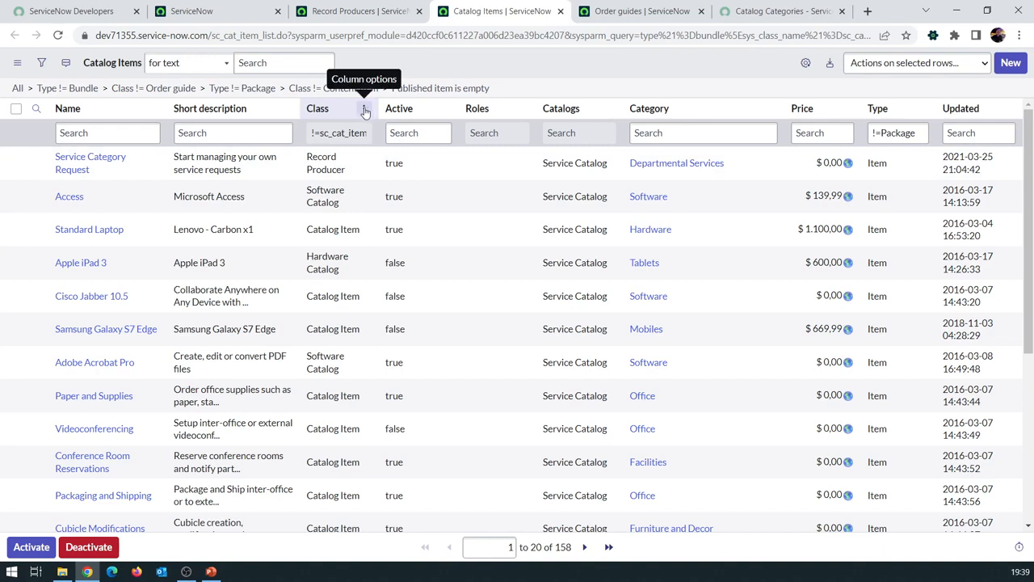
left_click(20, 88)
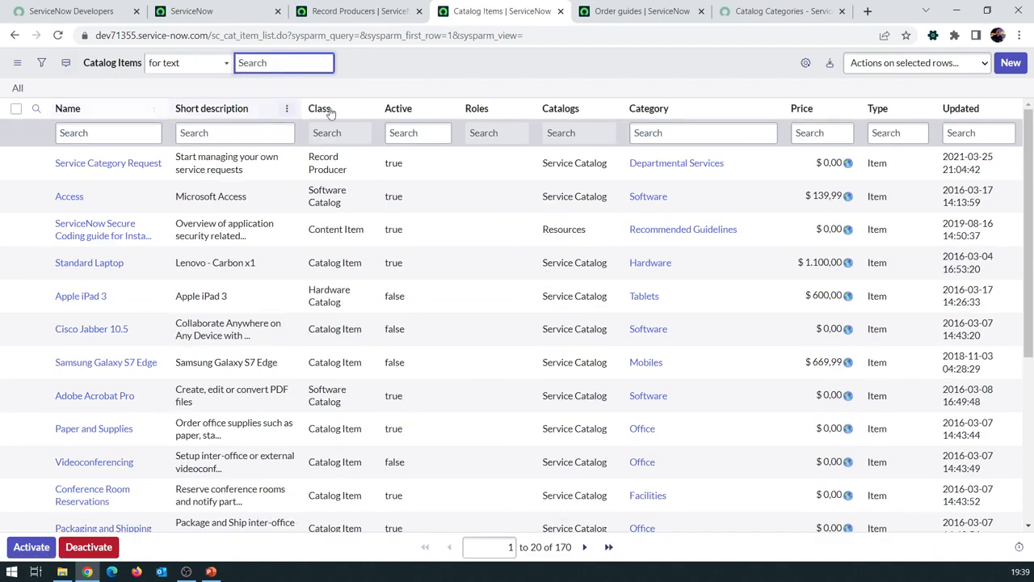
Group the catalog items by Class, then view the Order guides list with its two guides
left_click(362, 111)
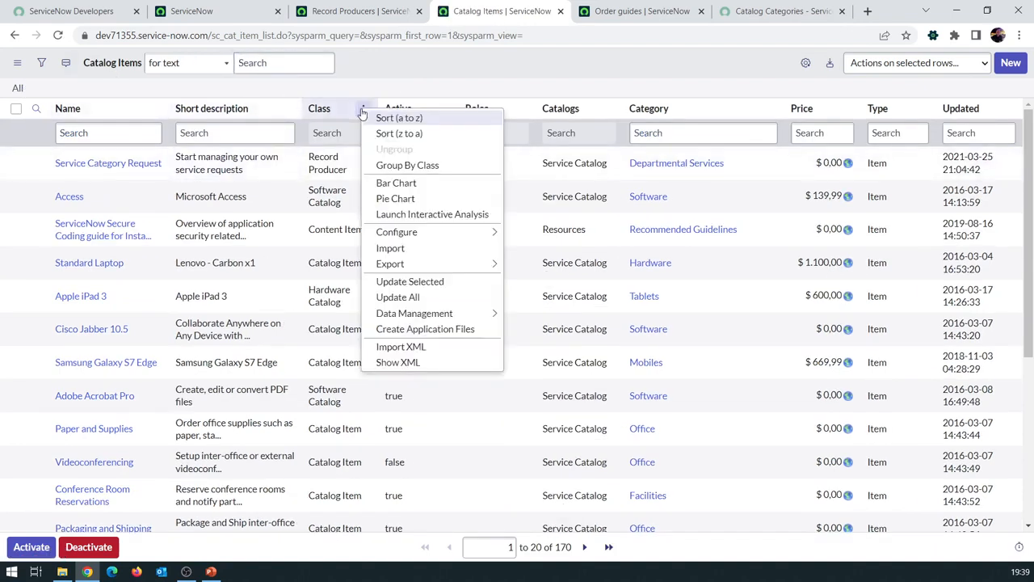
left_click(409, 167)
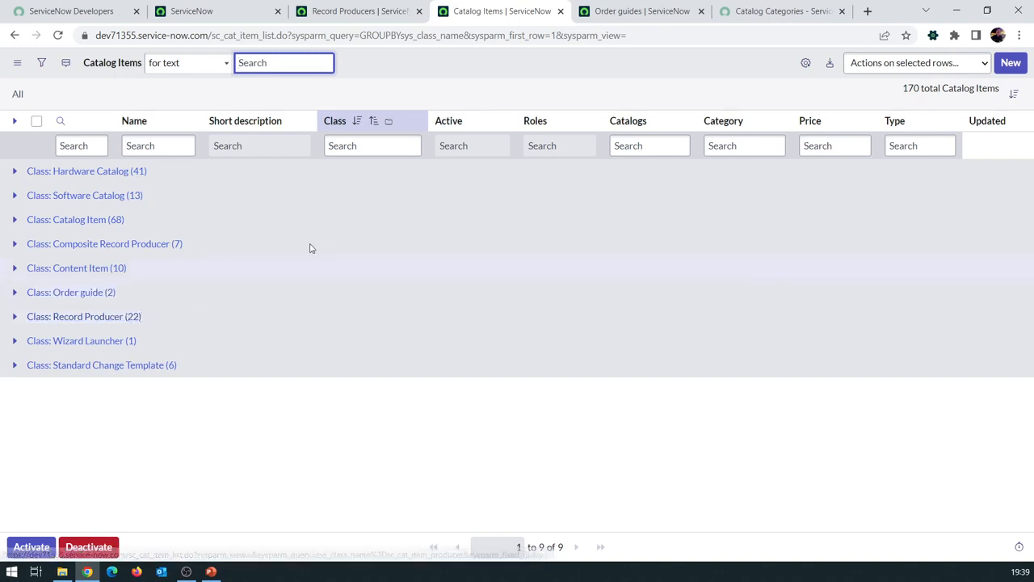
left_click(616, 12)
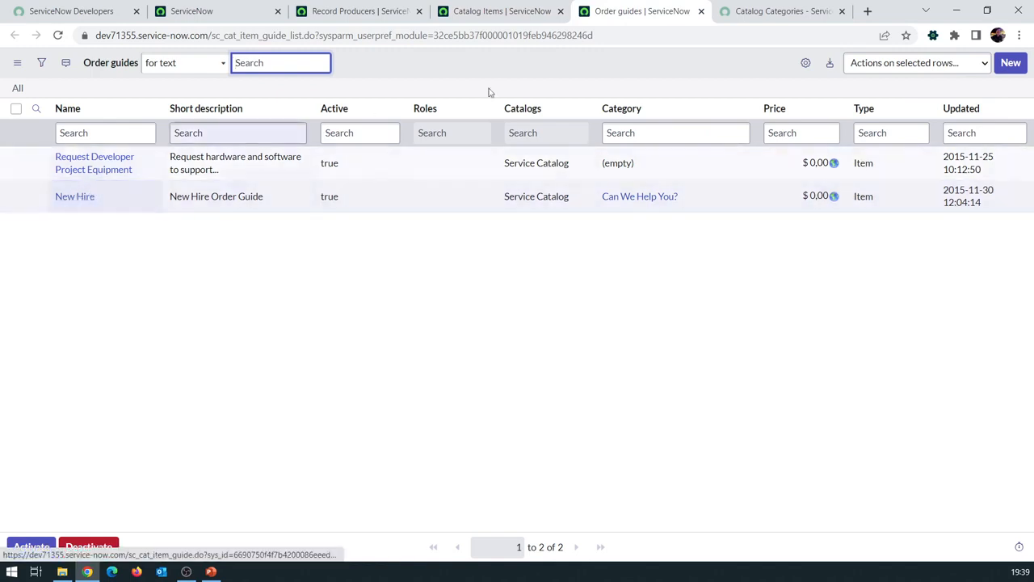
Search the catalog for 'new hire' and open the New Hire order guide
left_click(777, 13)
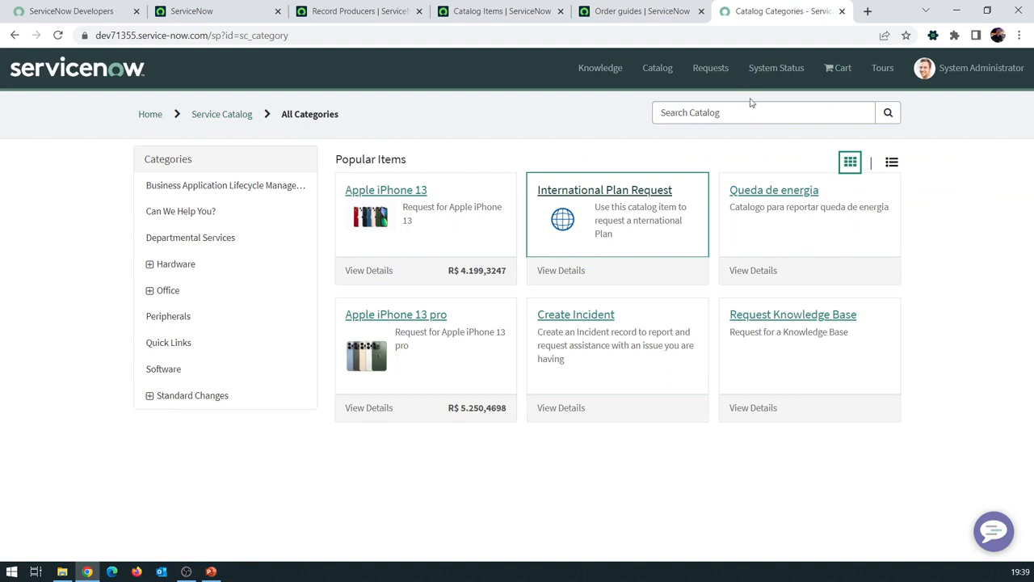
left_click(723, 109)
type("new")
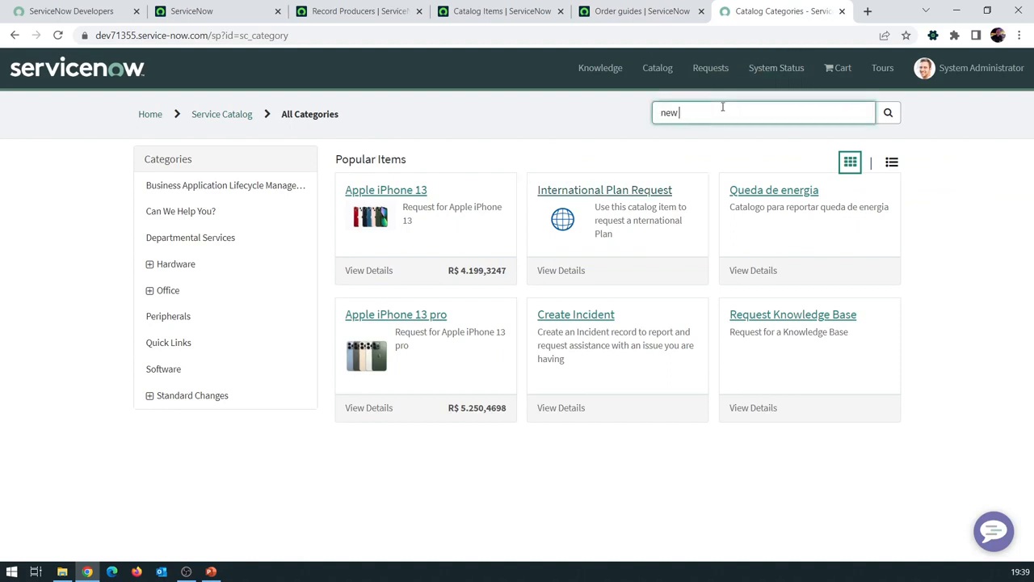
type(" hire")
key("Return")
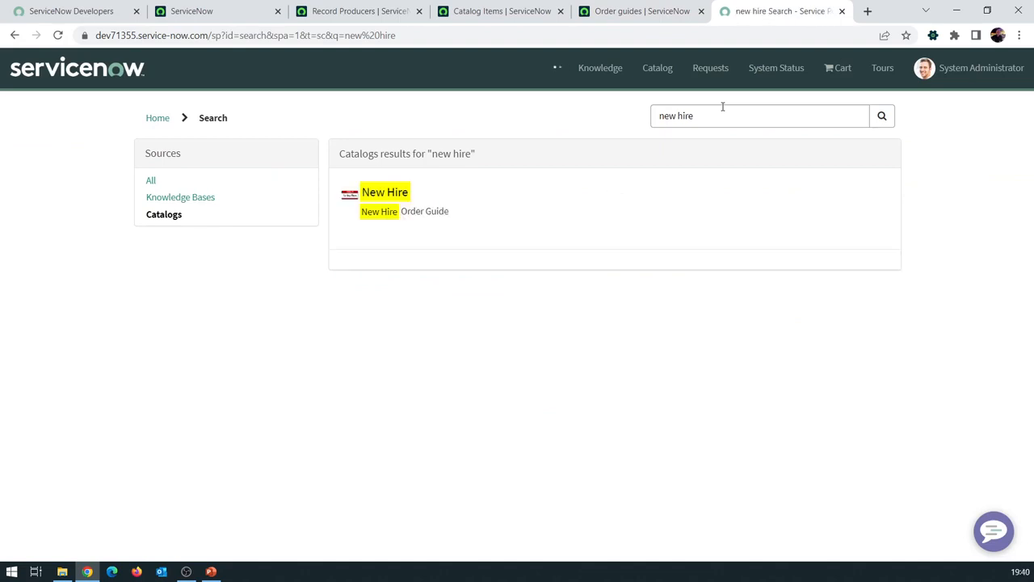
left_click(385, 195)
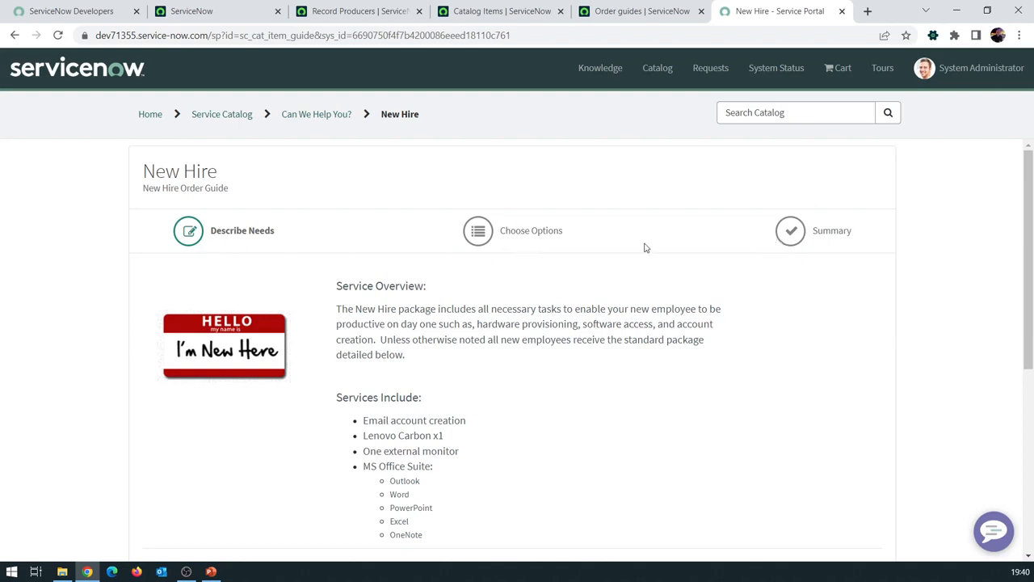
Review the New Hire form and set the joining group to Development
scroll(560, 272, "down", 2)
scroll(531, 274, "up", 2)
left_click_drag(144, 171, 223, 175)
left_click_drag(142, 194, 238, 196)
left_click_drag(333, 283, 493, 540)
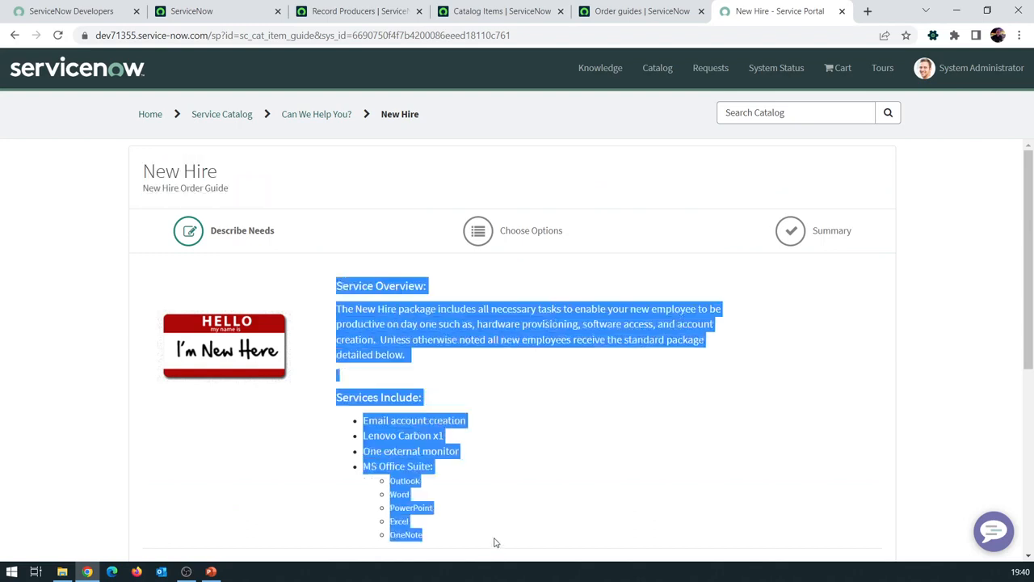
scroll(488, 402, "down", 2)
scroll(330, 305, "down", 3)
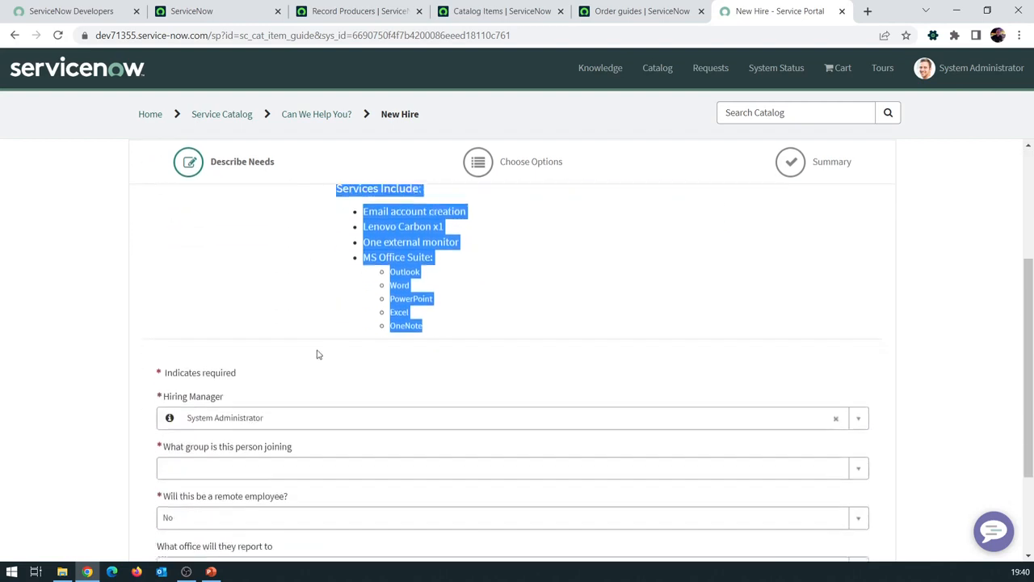
scroll(212, 278, "down", 1)
left_click(223, 282)
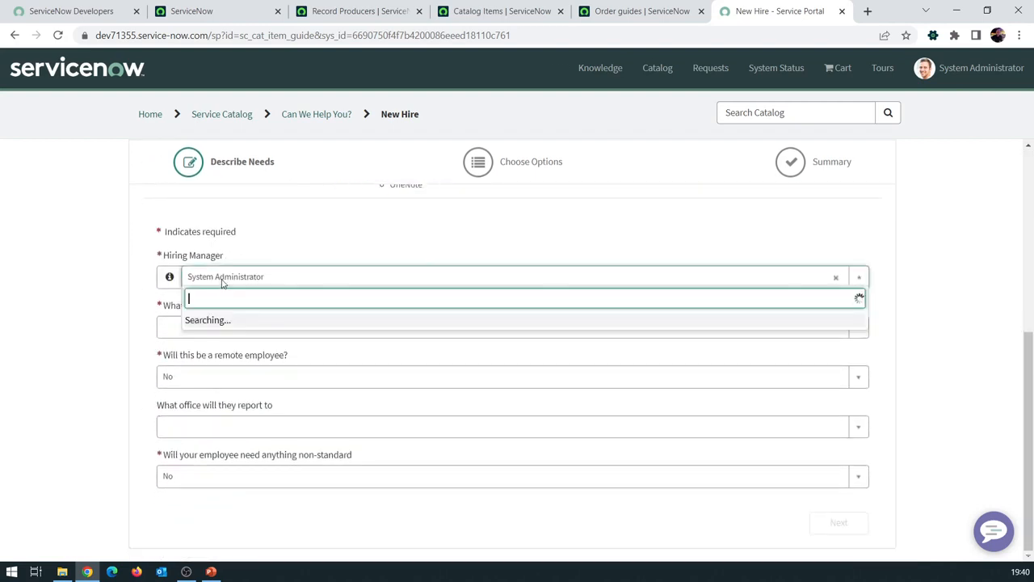
left_click(150, 319)
left_click(207, 331)
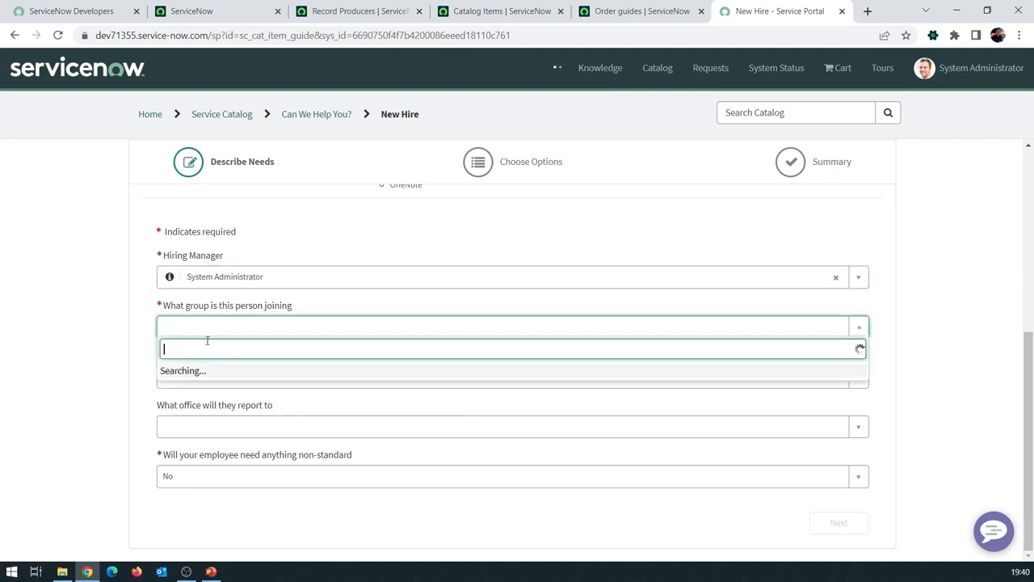
left_click(211, 394)
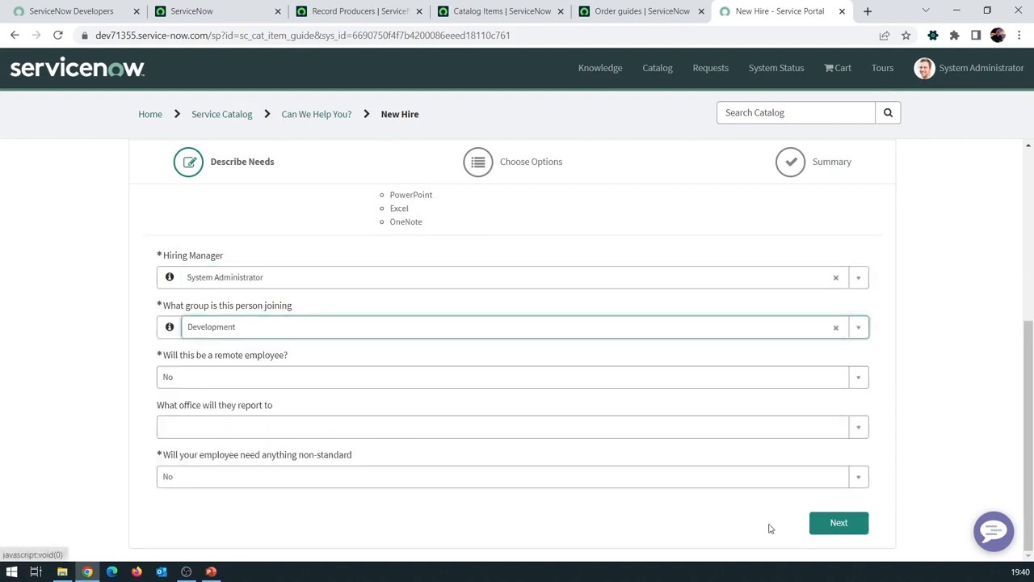
Step forward to the included items and back to Describe Needs, then return to Order guides
left_click(843, 525)
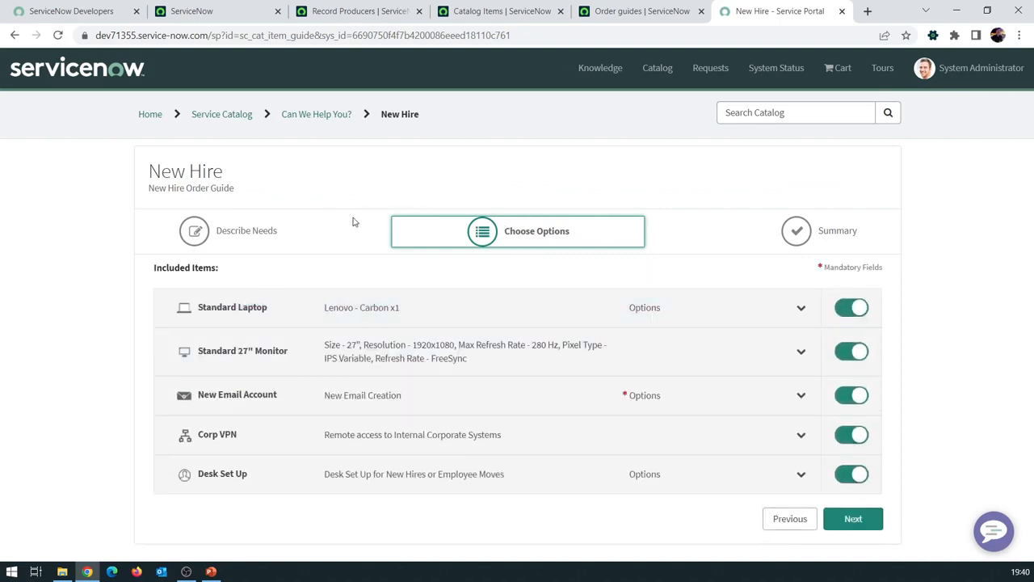
left_click(792, 518)
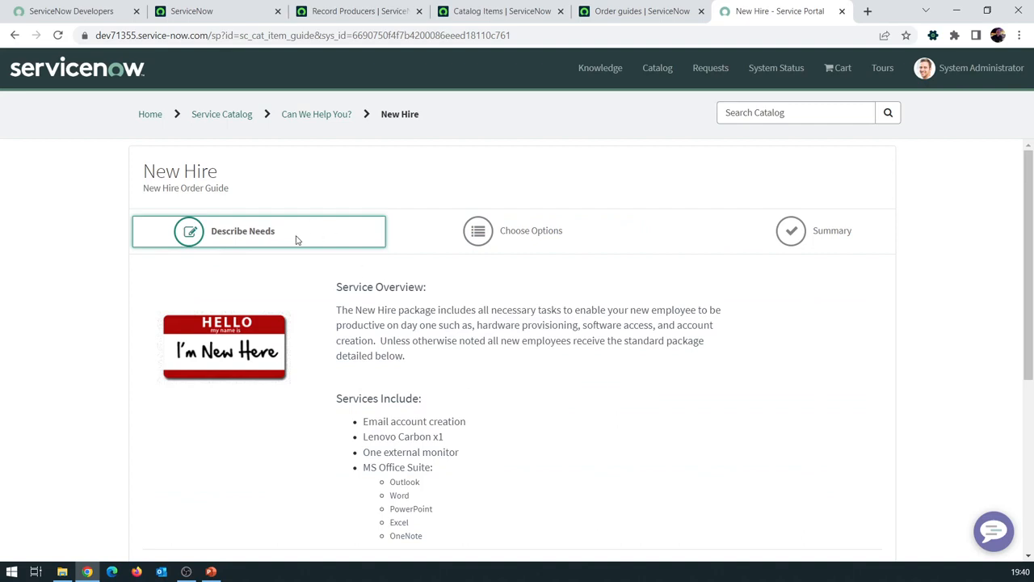
scroll(434, 418, "down", 4)
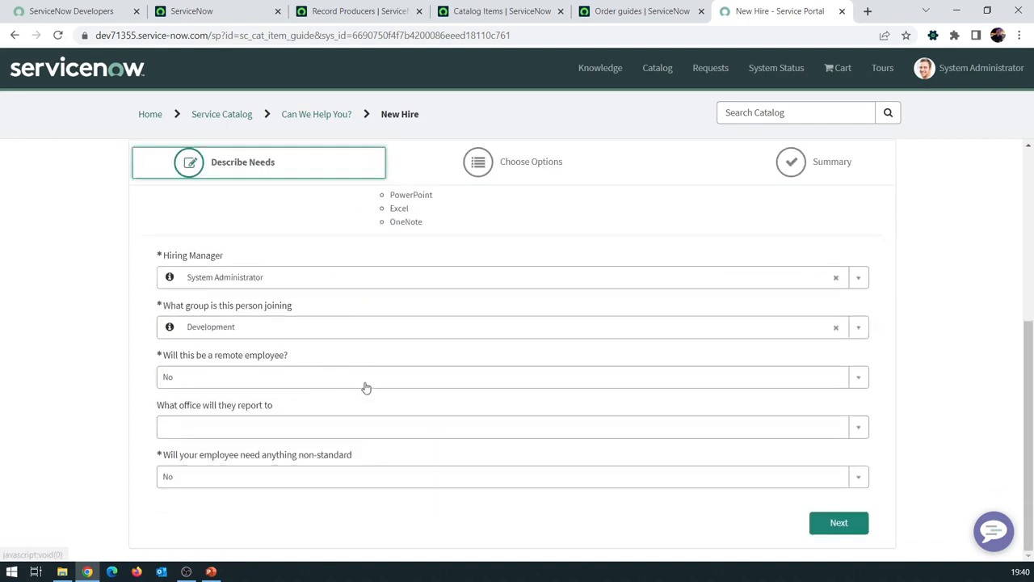
left_click(623, 18)
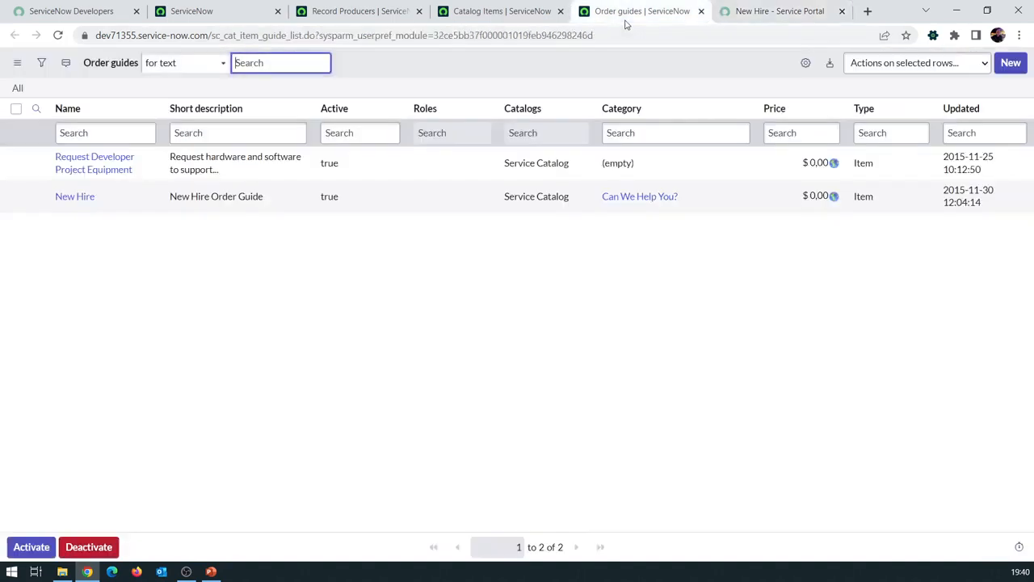
Open the New Hire order guide record on the left half beside the portal page
left_click(73, 198)
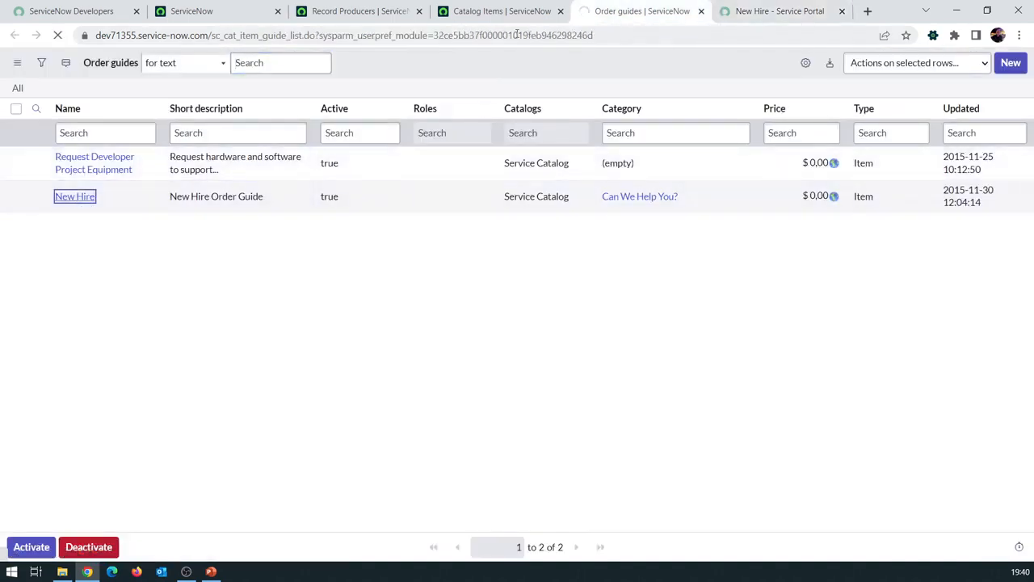
left_click_drag(600, 17, 16, 138)
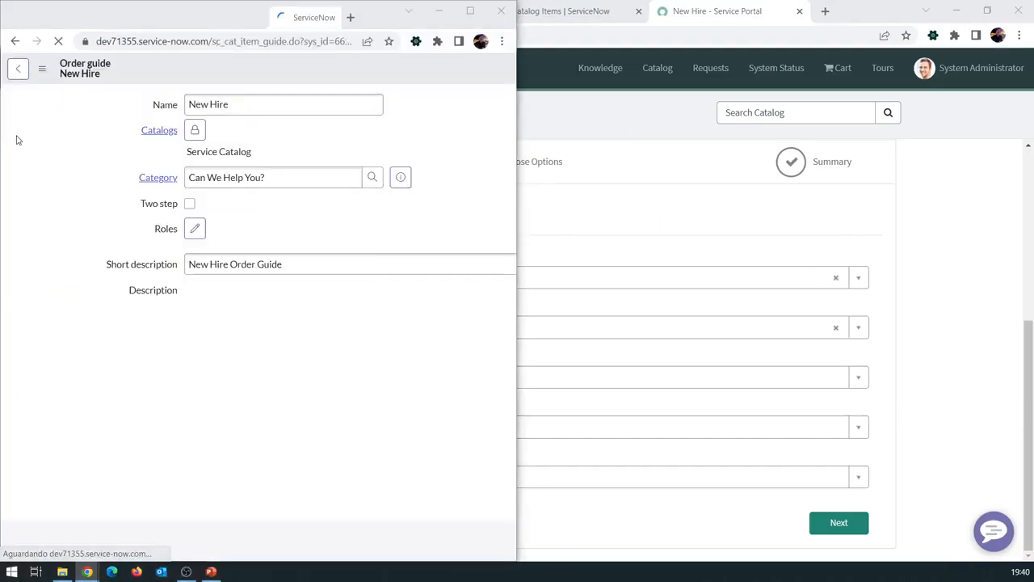
left_click(674, 229)
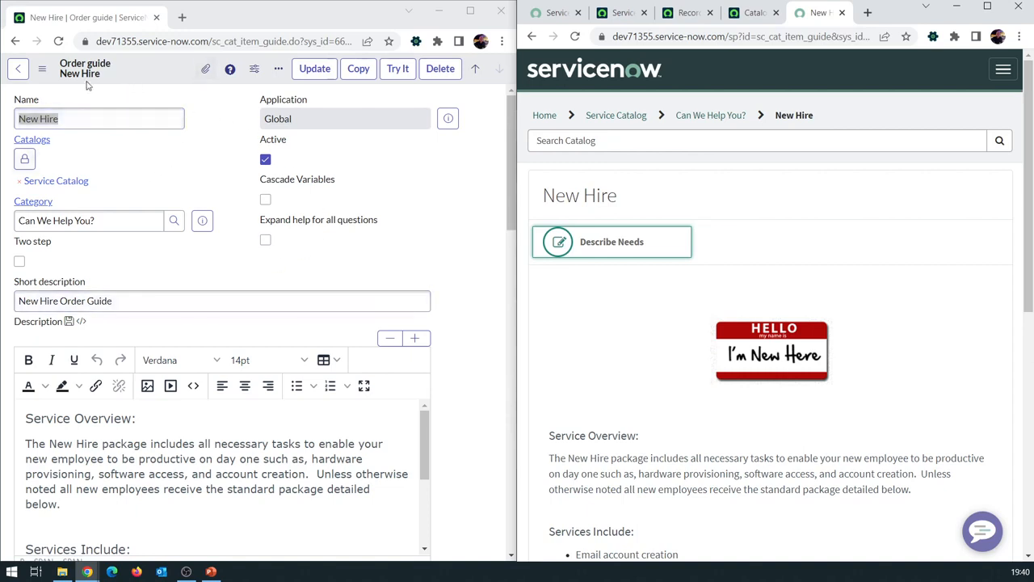
triple_click(105, 229)
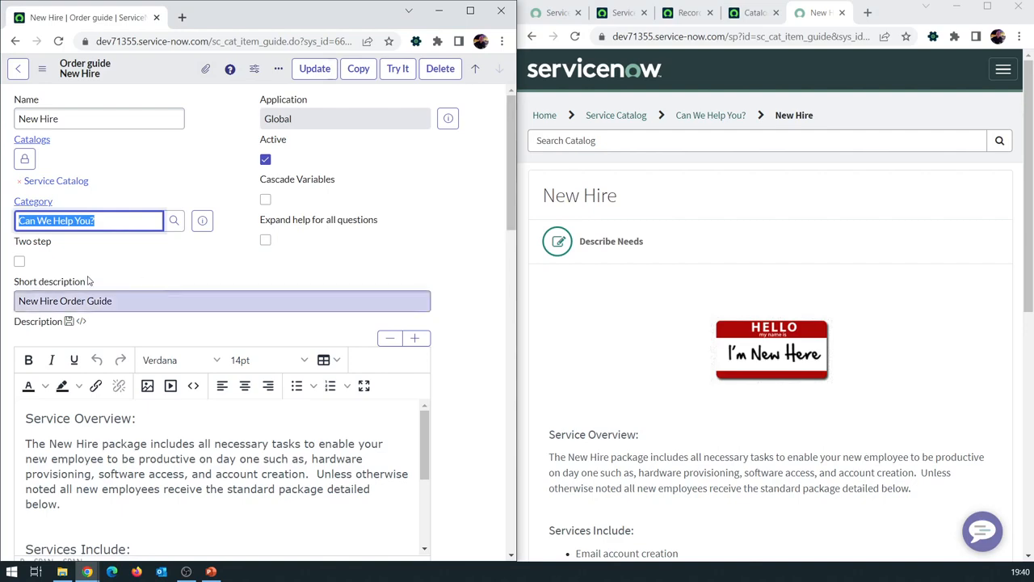
Scroll the record to its 7 Variables and re-tile the record and portal windows side by side
scroll(465, 305, "down", 2)
scroll(465, 305, "down", 12)
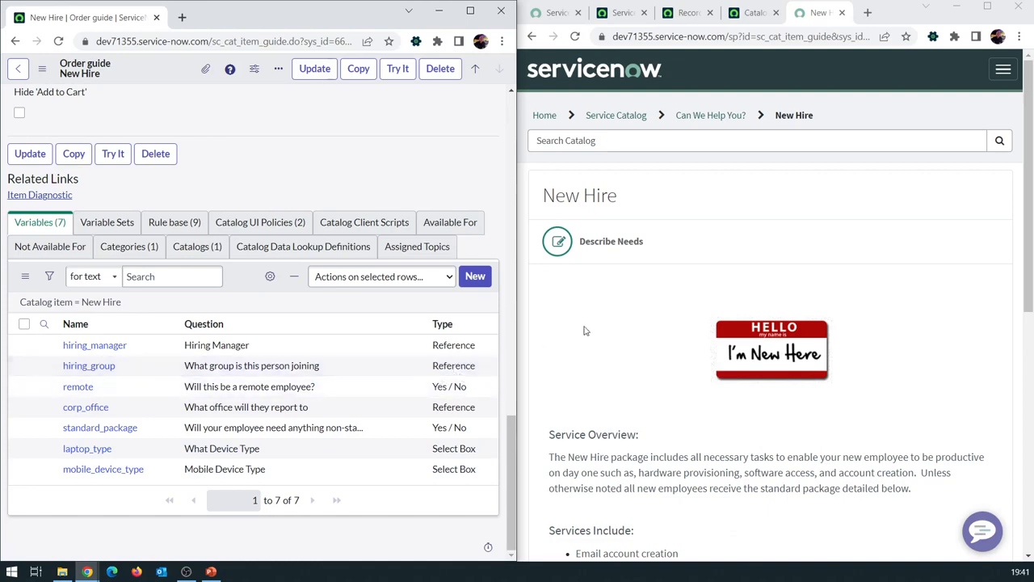
scroll(585, 330, "down", 6)
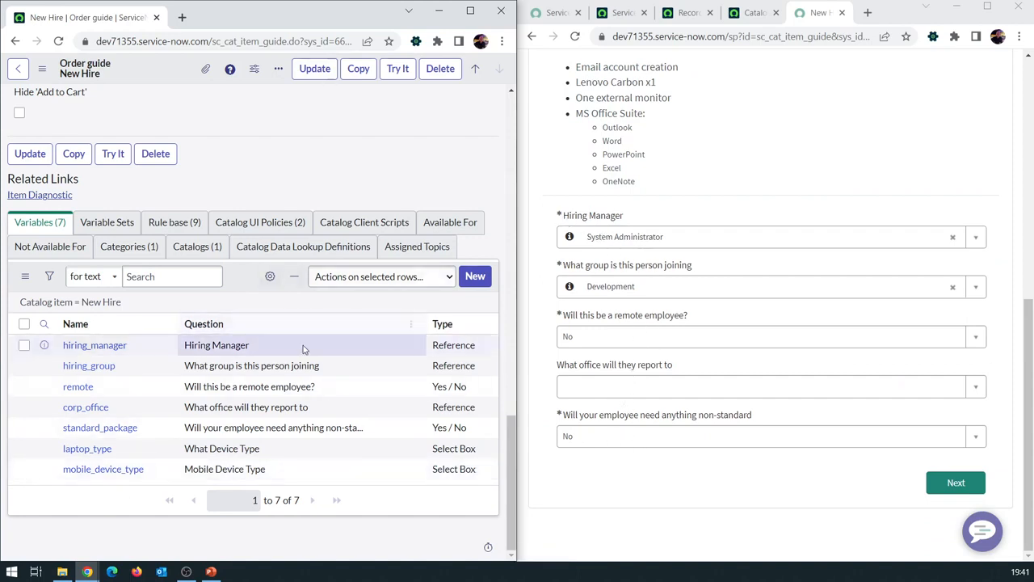
left_click(470, 10)
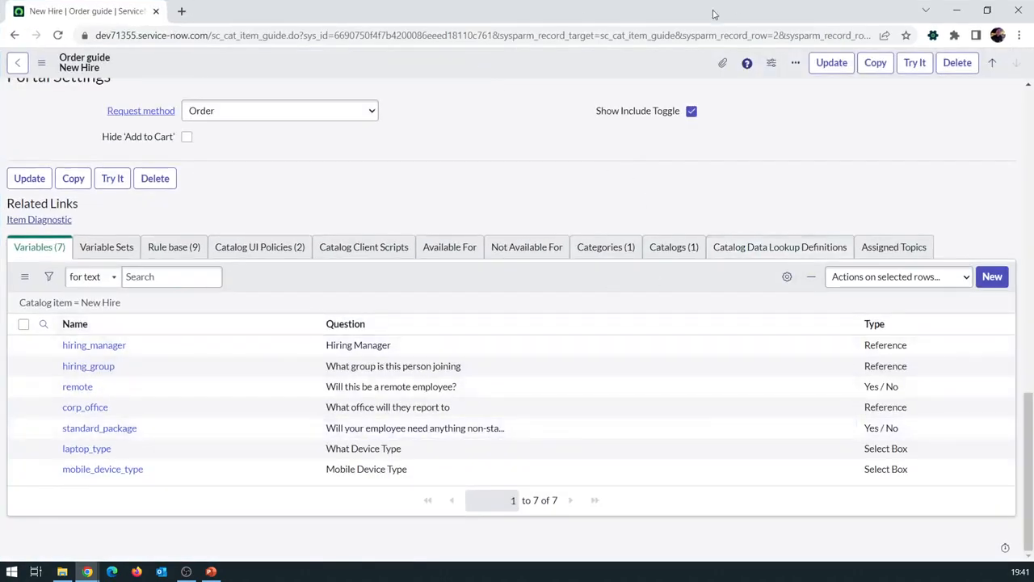
key("super+Left")
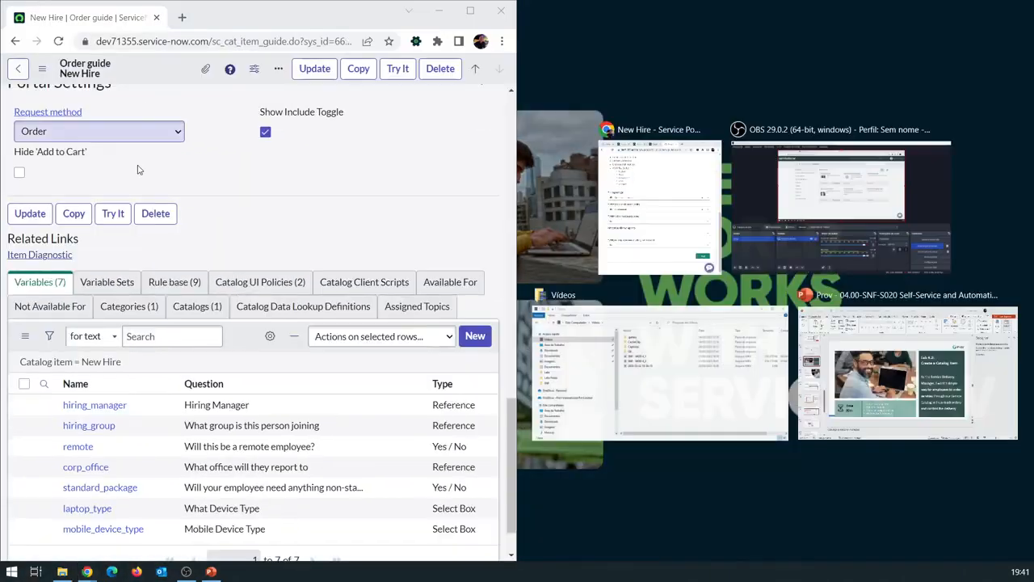
left_click(629, 228)
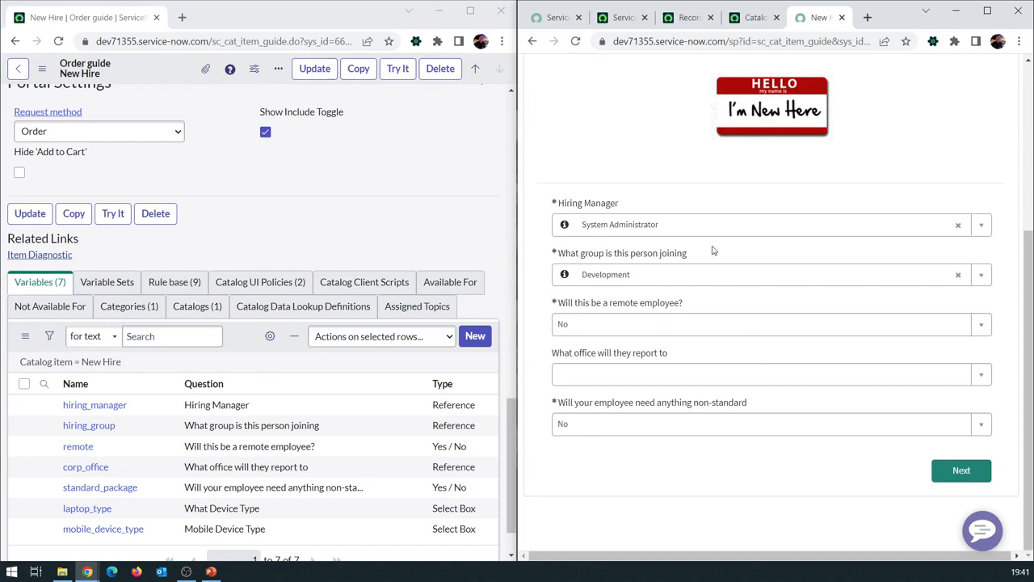
Advance the portal order to Choose Options and list the record's 9 Rule base entries
left_click(946, 475)
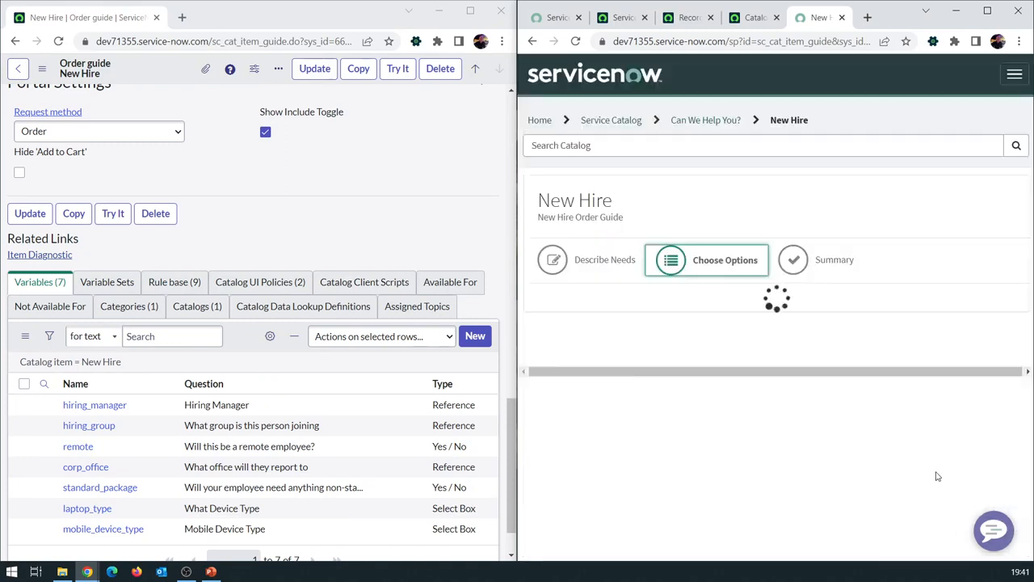
scroll(825, 255, "down", 1)
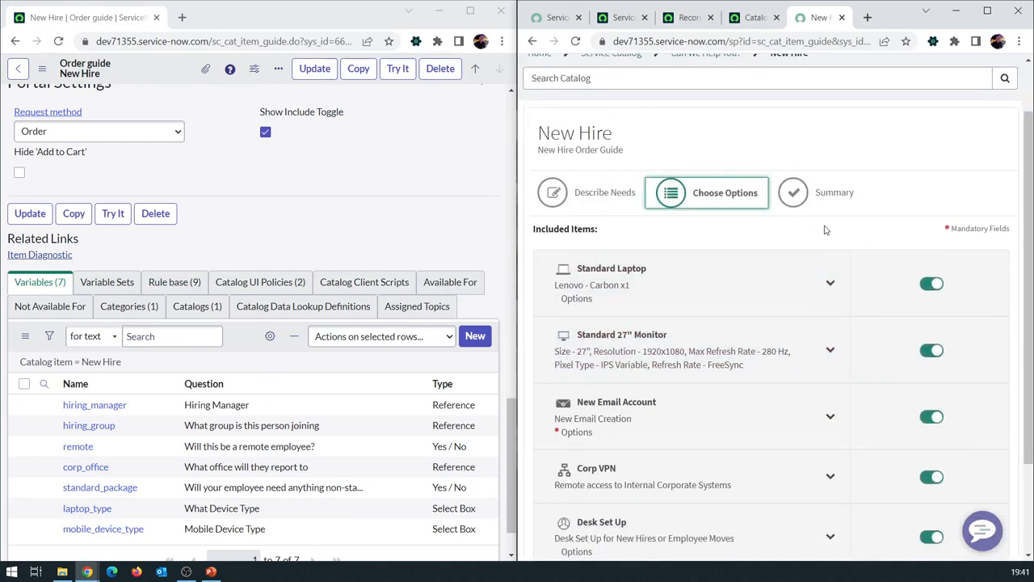
scroll(825, 230, "down", 1)
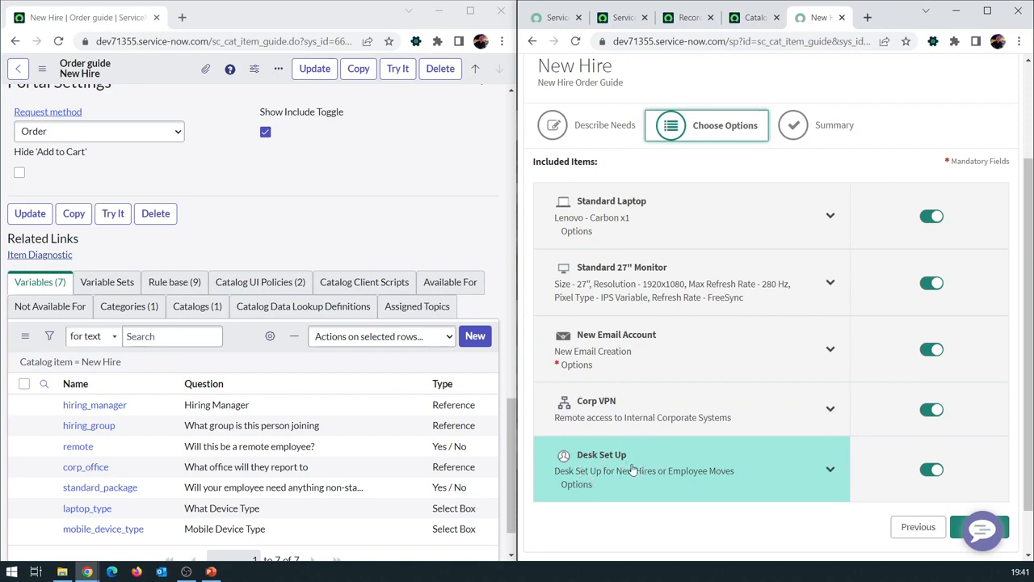
scroll(637, 469, "down", 1)
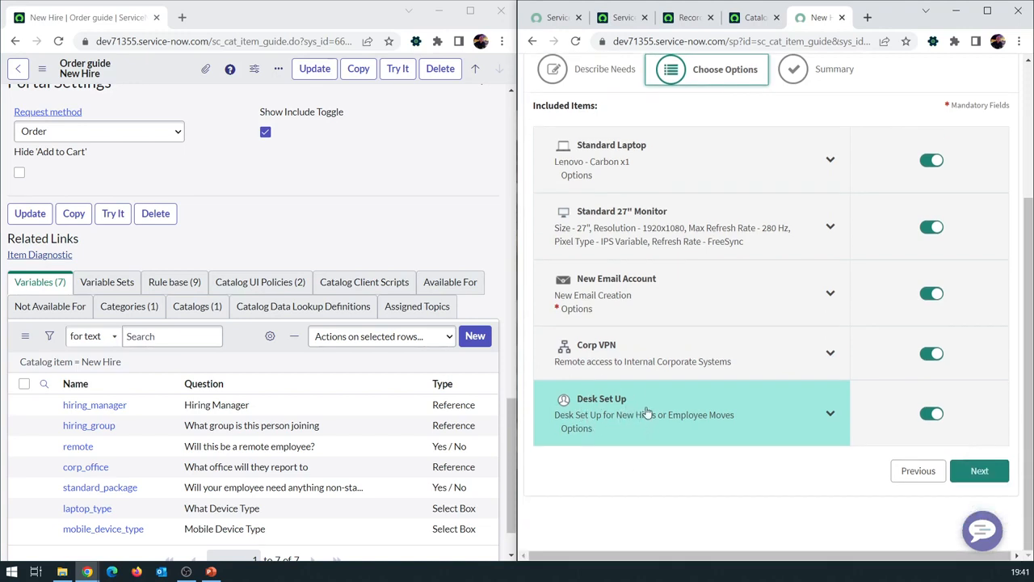
scroll(730, 418, "up", 1)
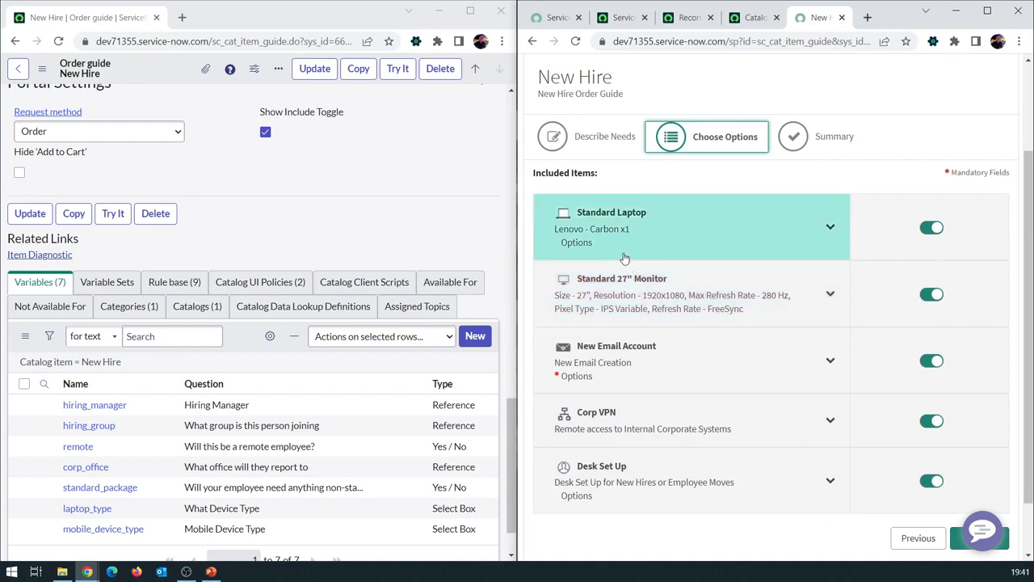
left_click(175, 284)
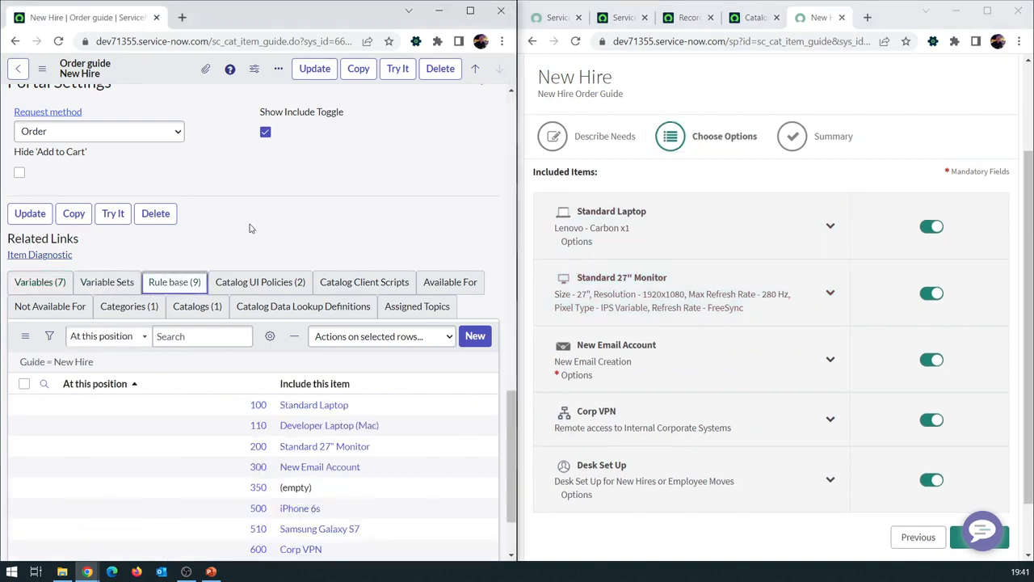
Minimize the order guide record and maximize the portal's New Hire Choose Options page
left_click(470, 12)
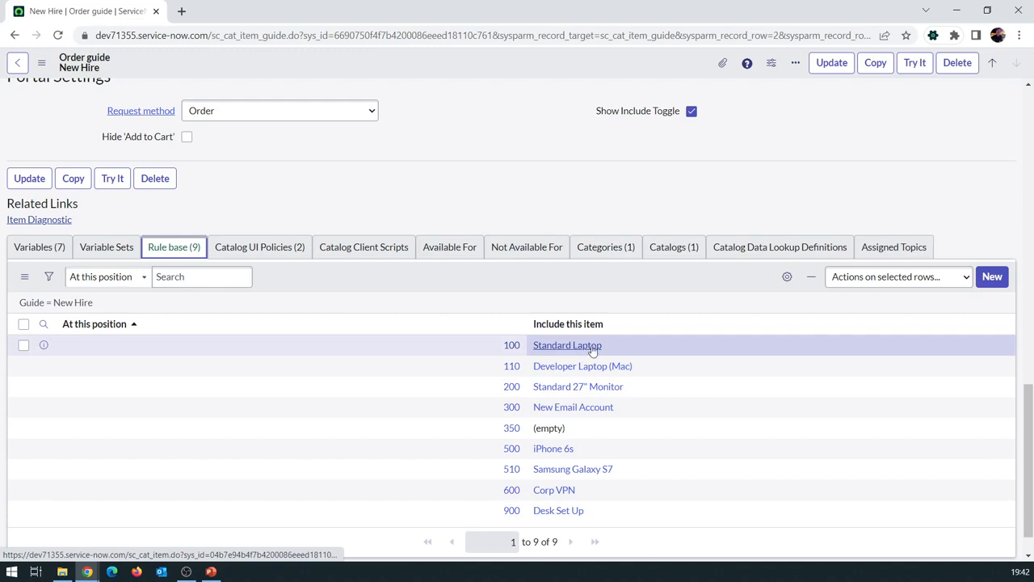
left_click(957, 9)
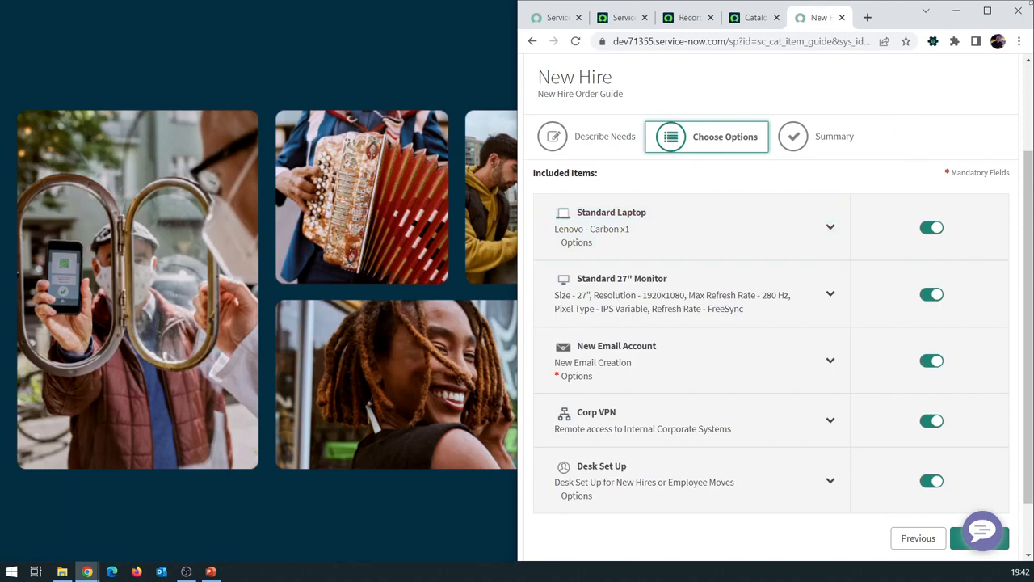
left_click(988, 11)
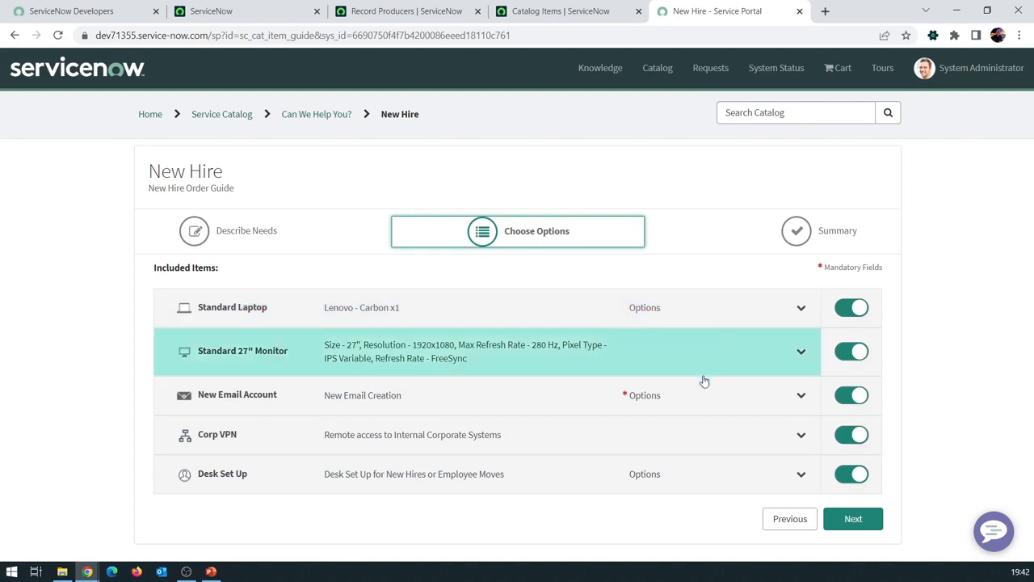
Exclude Corp VPN from the New Hire order and check the order guide record
left_click(848, 436)
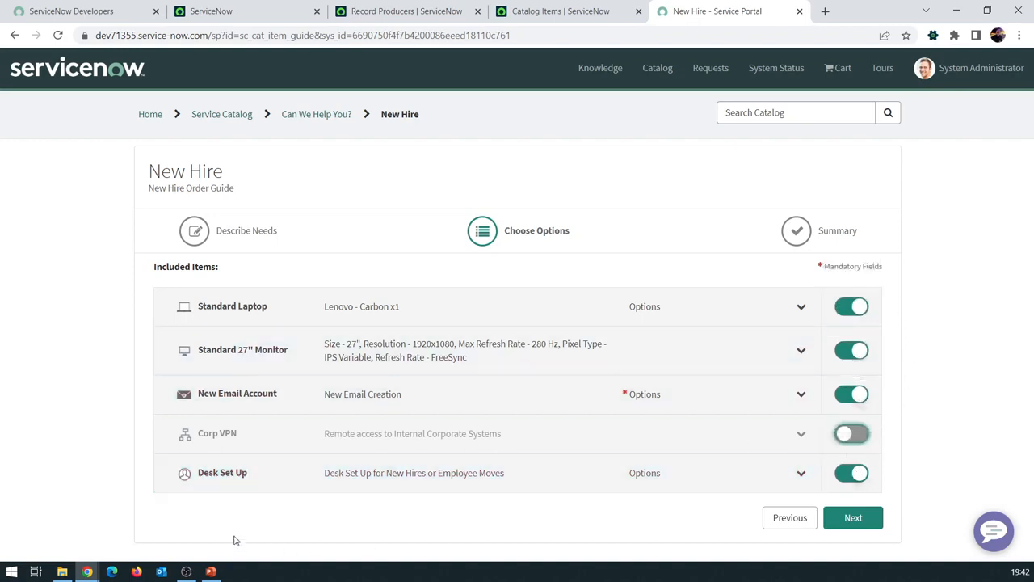
left_click(87, 572)
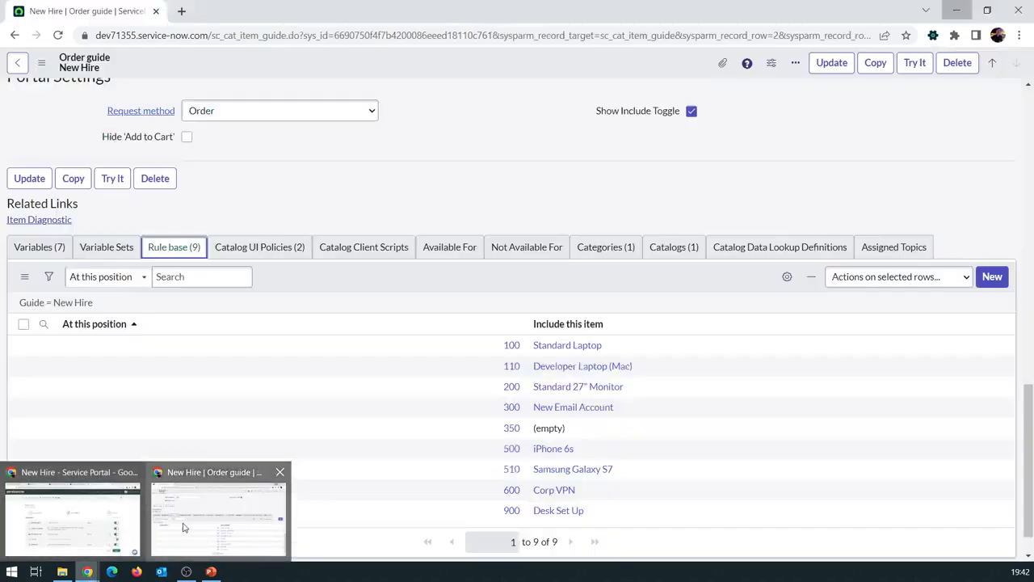
left_click(218, 518)
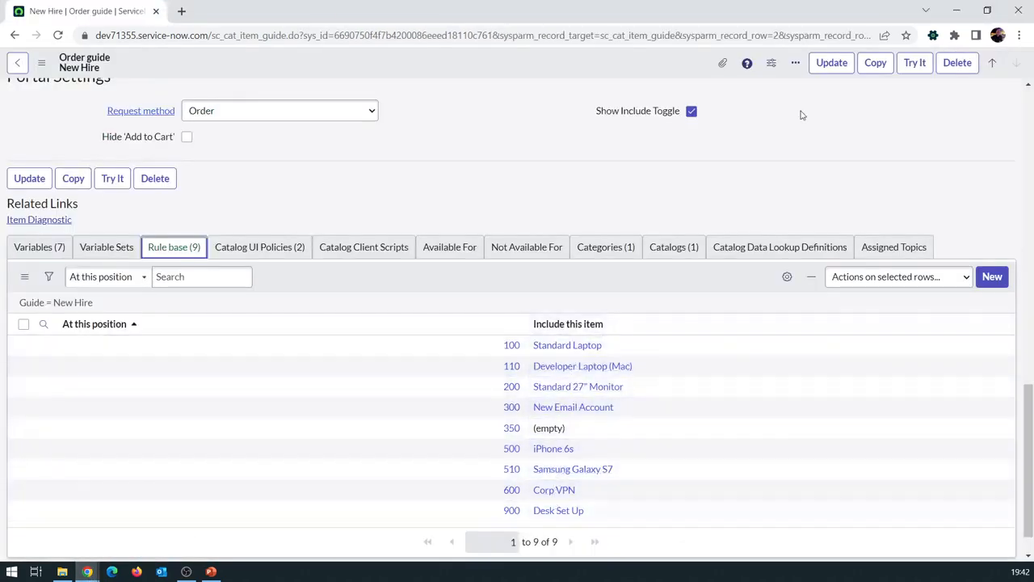
left_click(957, 11)
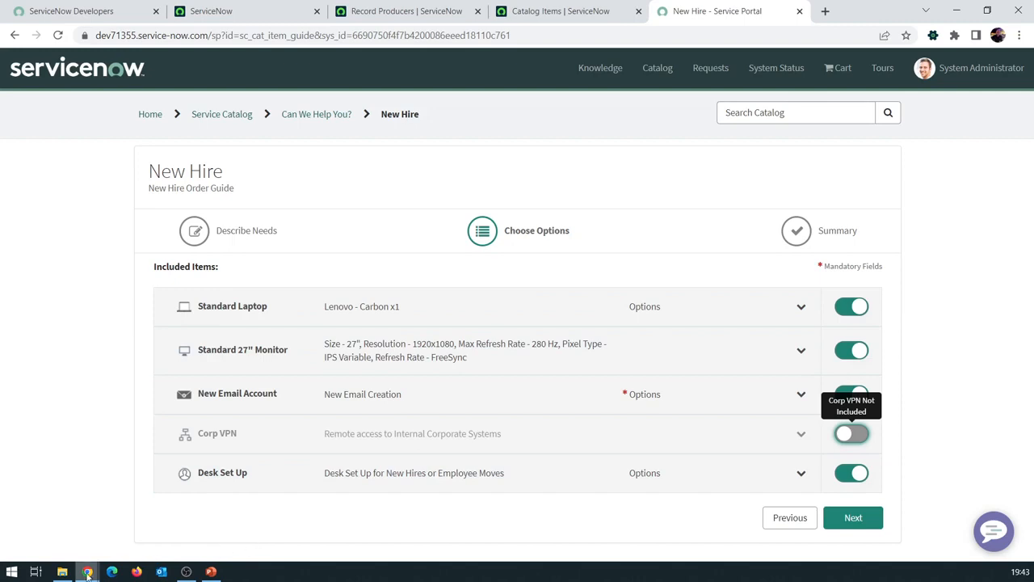
Compare the rule base with the portal, then expand the Standard Laptop's Lenovo x1 Carbon details
mouse_move(87, 572)
left_click(230, 505)
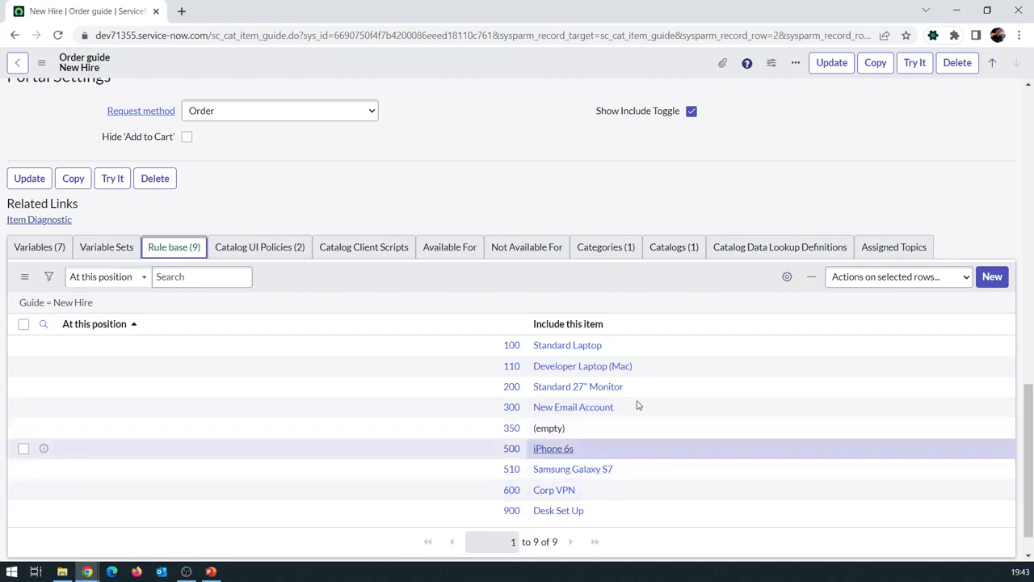
left_click(956, 9)
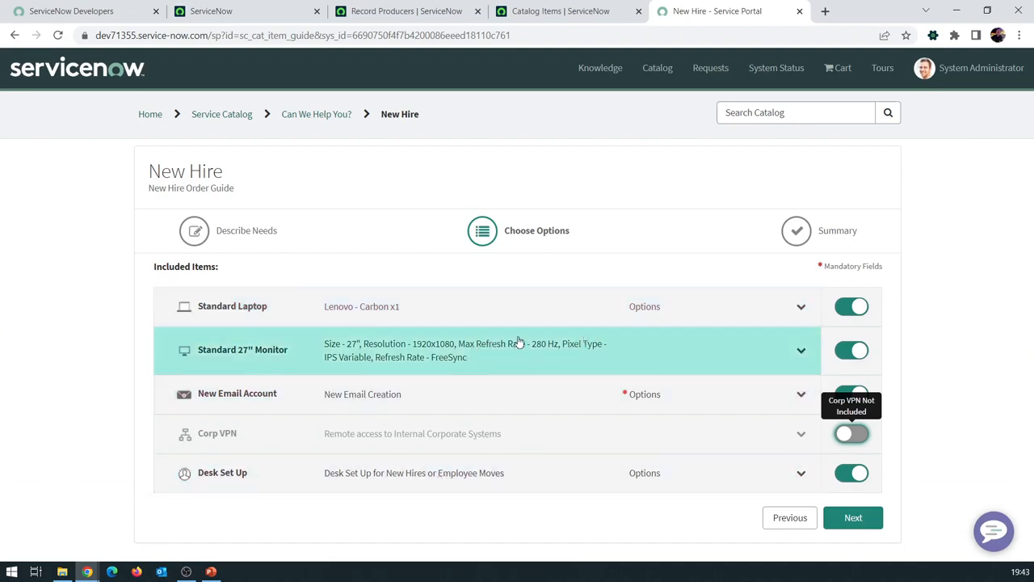
key("alt+Tab")
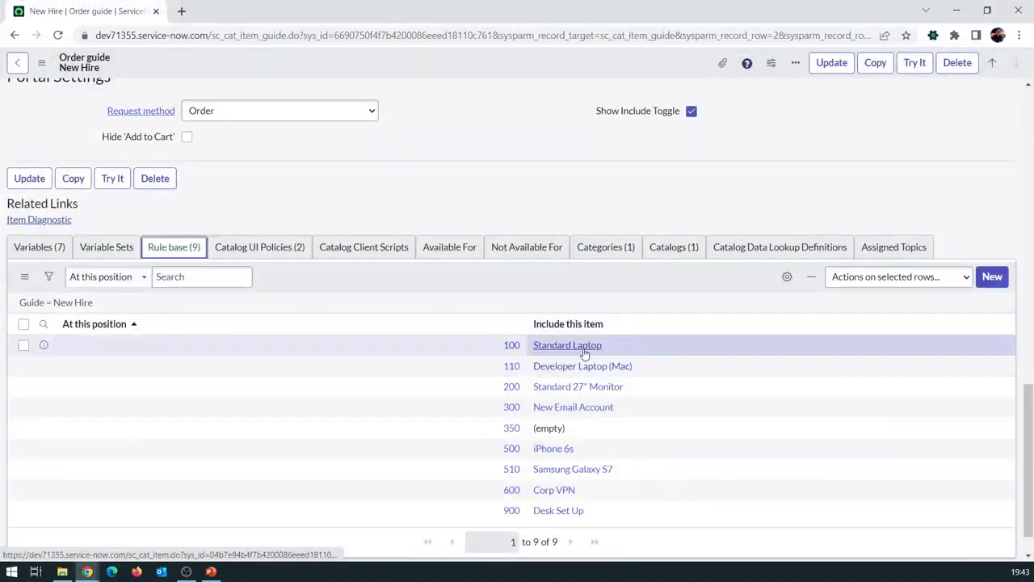
key("alt+Tab")
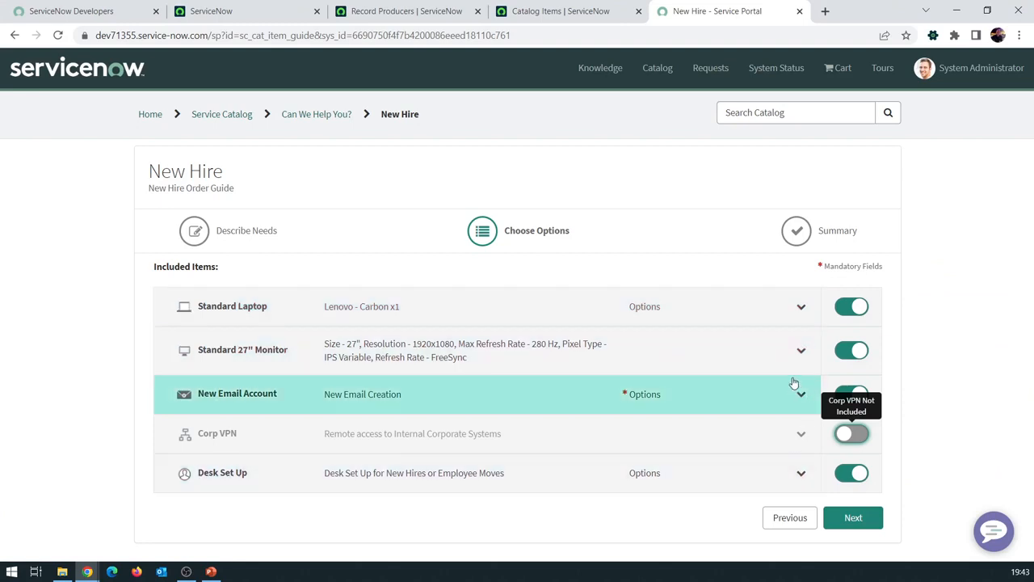
left_click(800, 307)
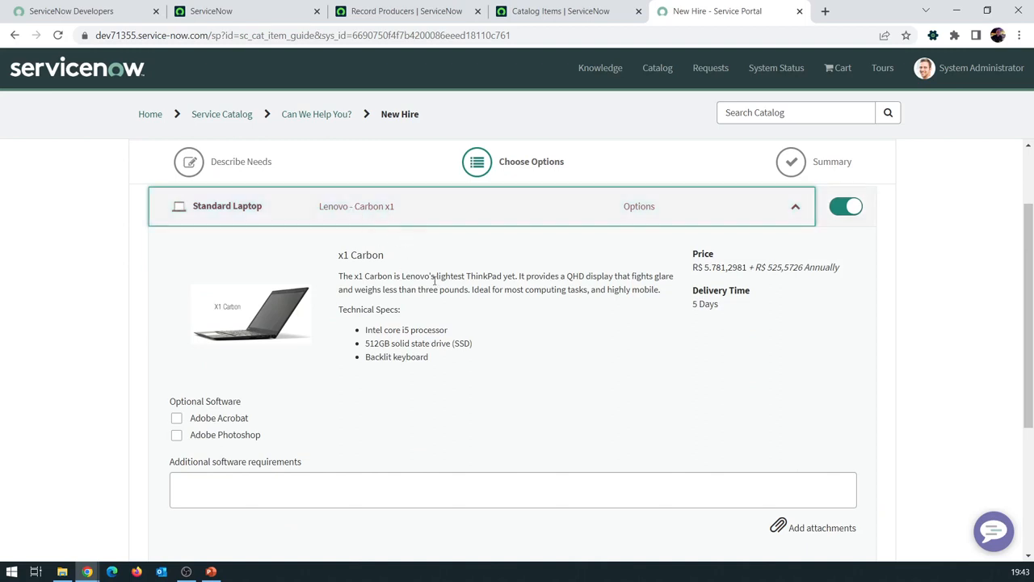
Add Adobe Acrobat to the Standard Laptop and enter 'tete' as additional software requirements
left_click(179, 421)
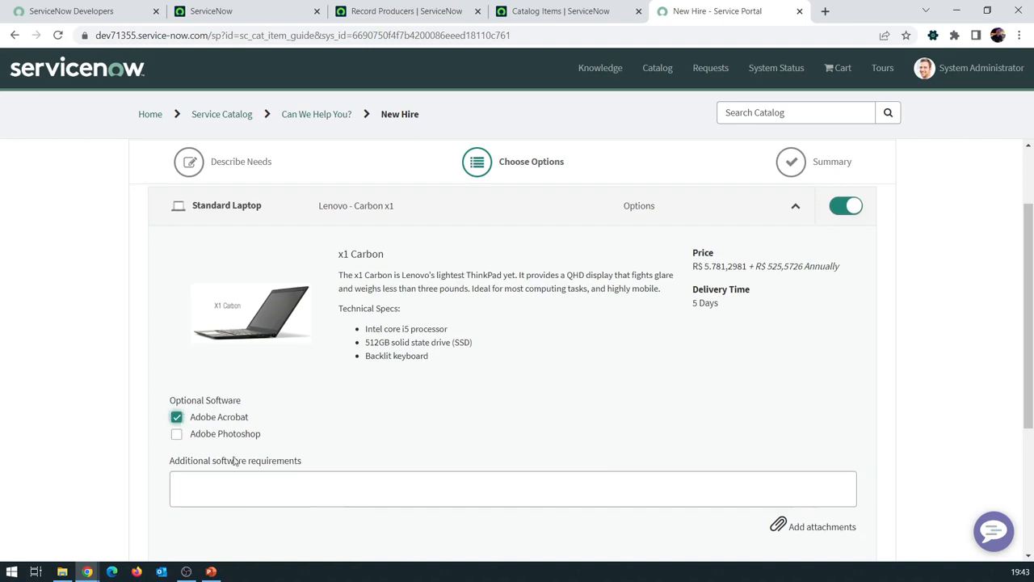
left_click(231, 477)
type("tete")
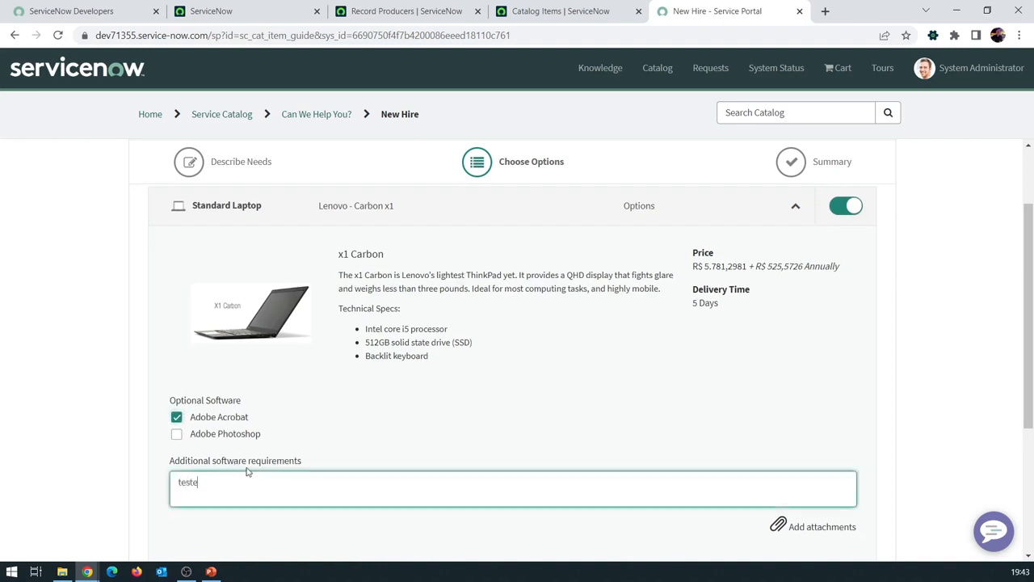
left_click(691, 203)
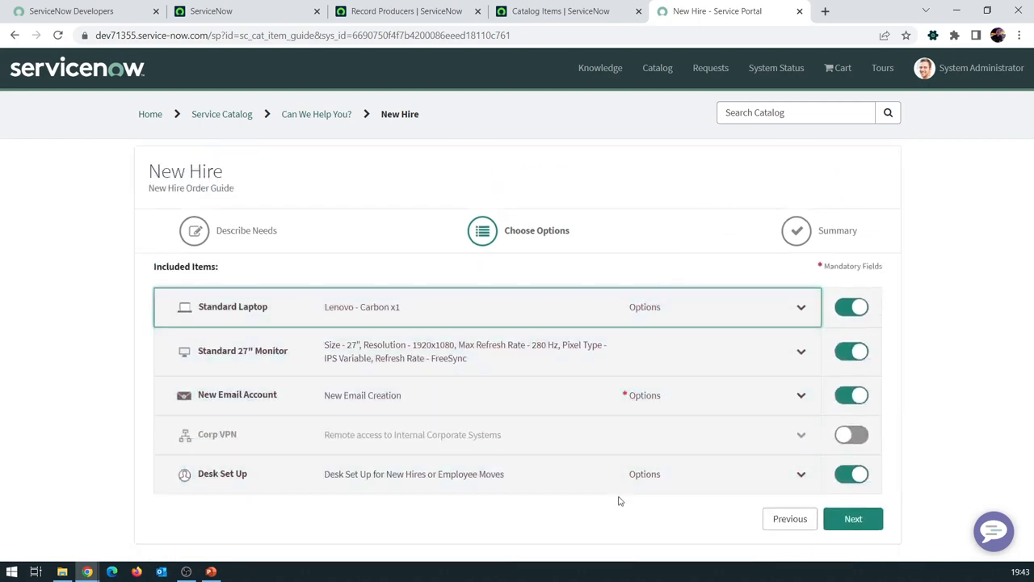
Review the Desk Set Up item details
left_click(661, 486)
scroll(646, 461, "down", 4)
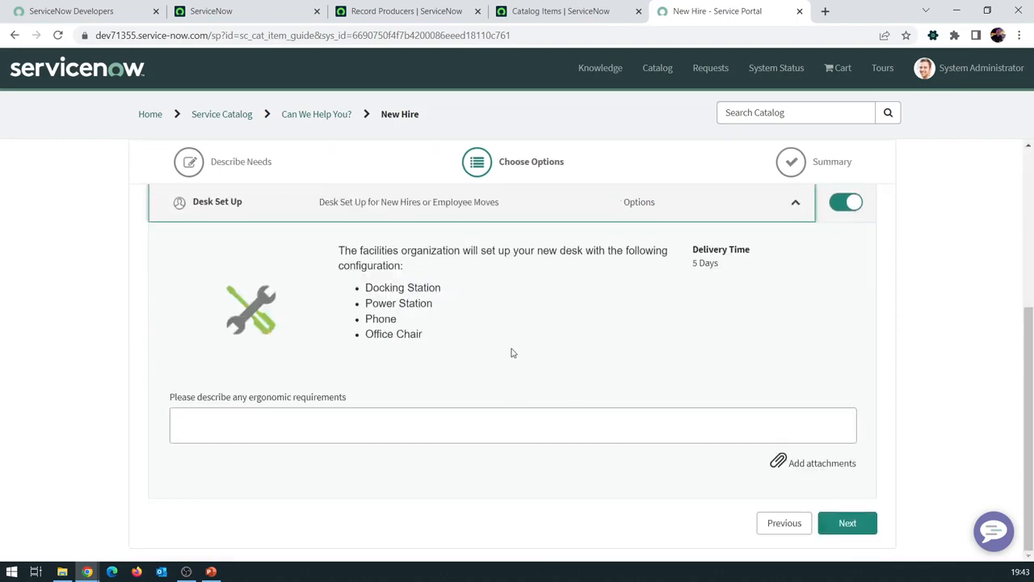
scroll(510, 352, "up", 3)
left_click(762, 404)
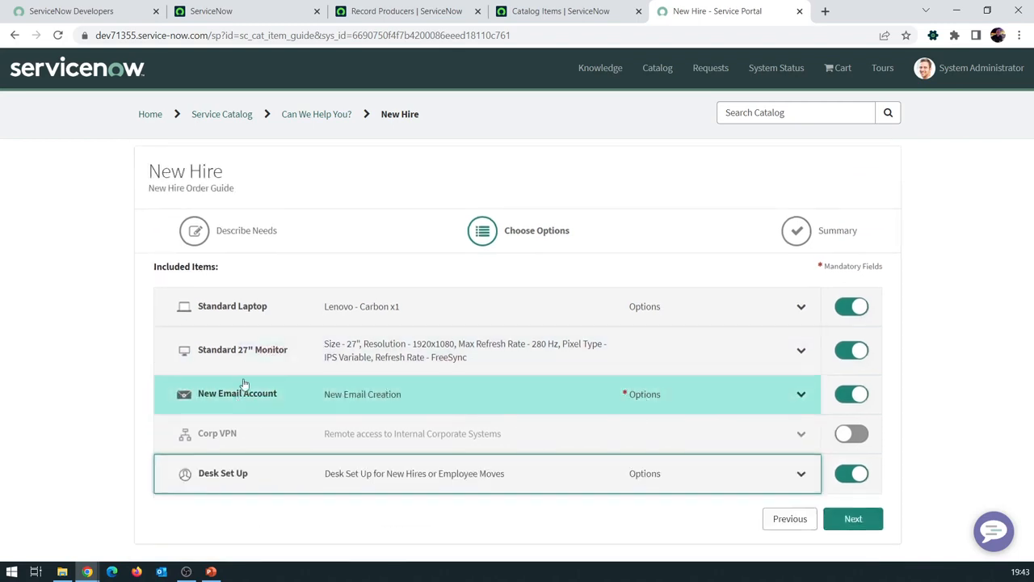
Fill in the preferred e-mail address for the New Email Account
left_click(692, 399)
scroll(659, 370, "down", 4)
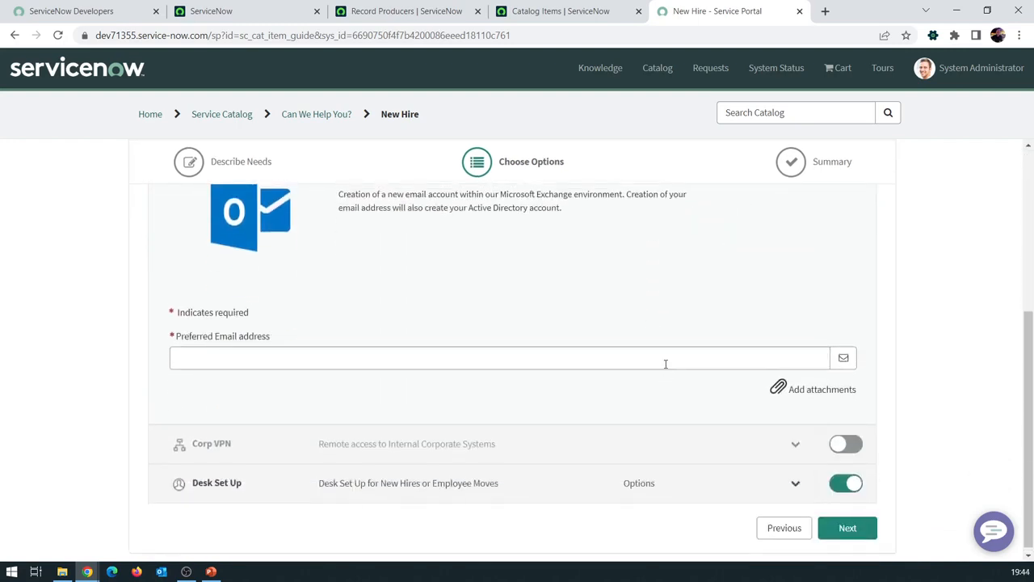
scroll(614, 360, "up", 3)
scroll(365, 412, "down", 3)
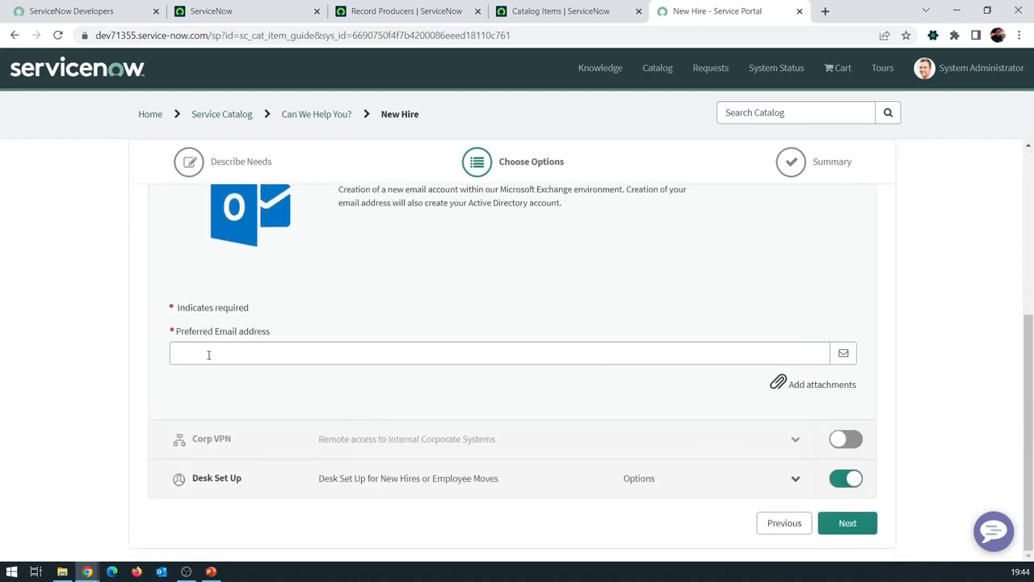
left_click(209, 354)
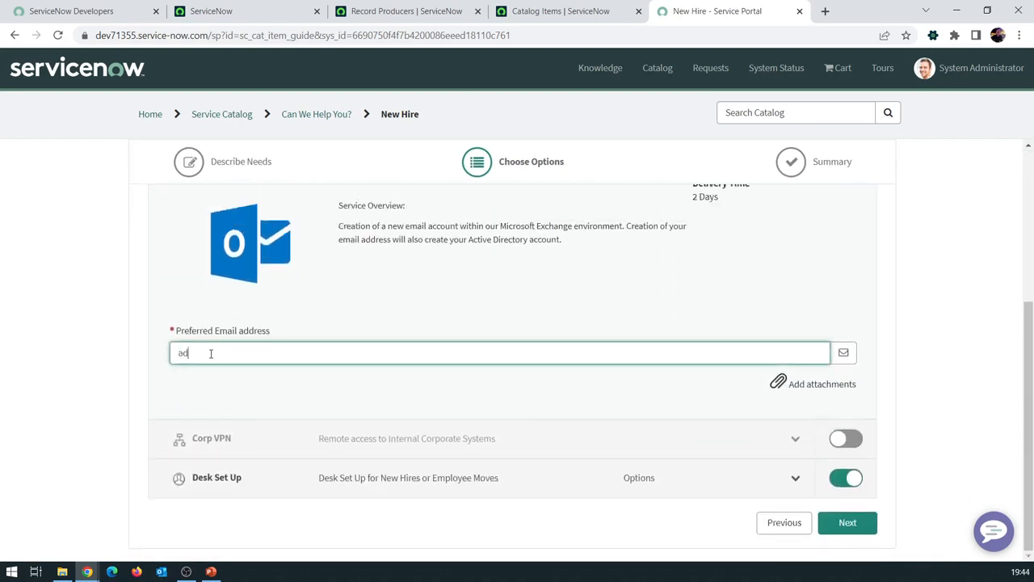
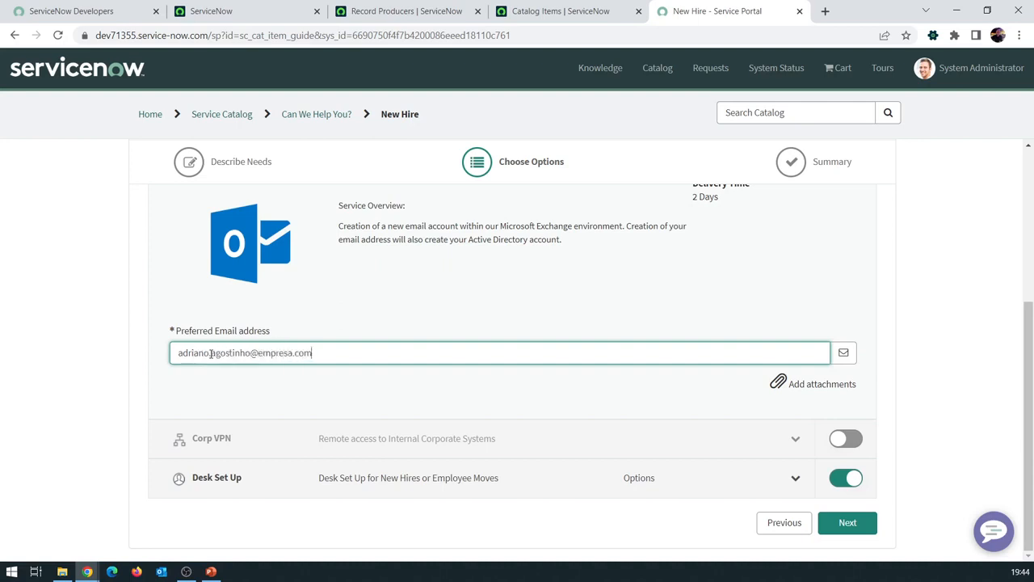
scroll(657, 250, "up", 2)
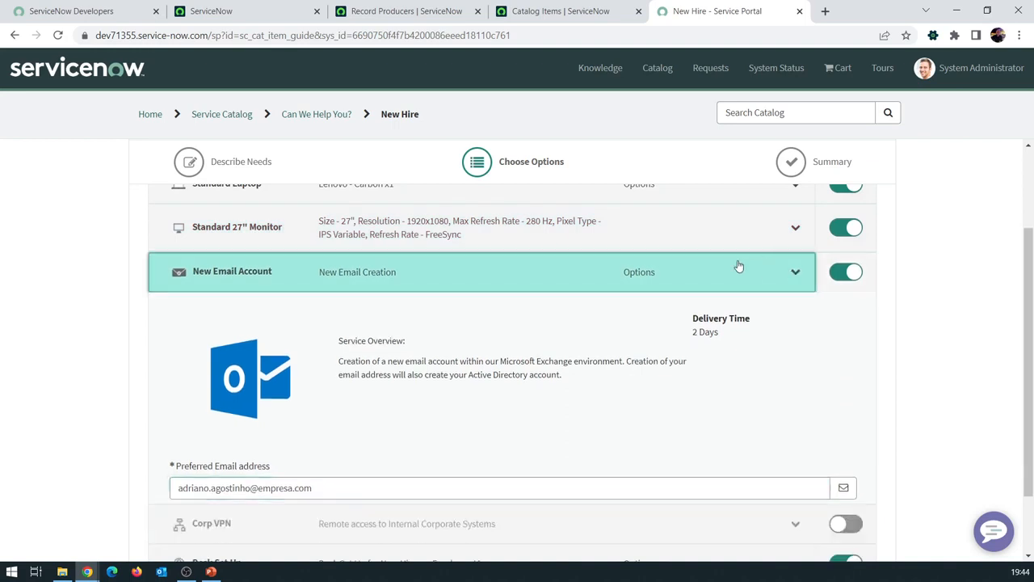
left_click(739, 268)
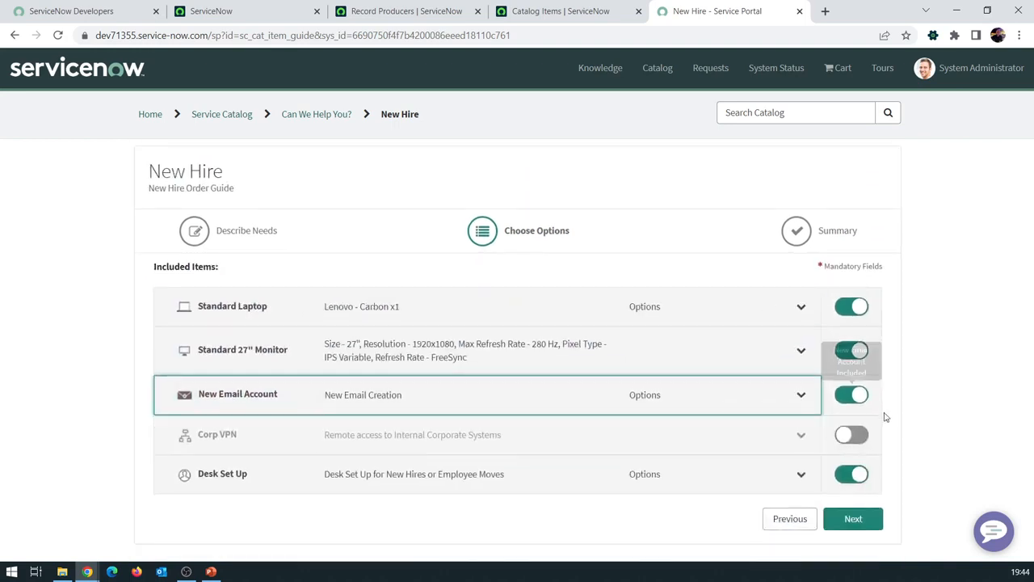
Review the order summary, then order and check out the four New Hire items
left_click(851, 519)
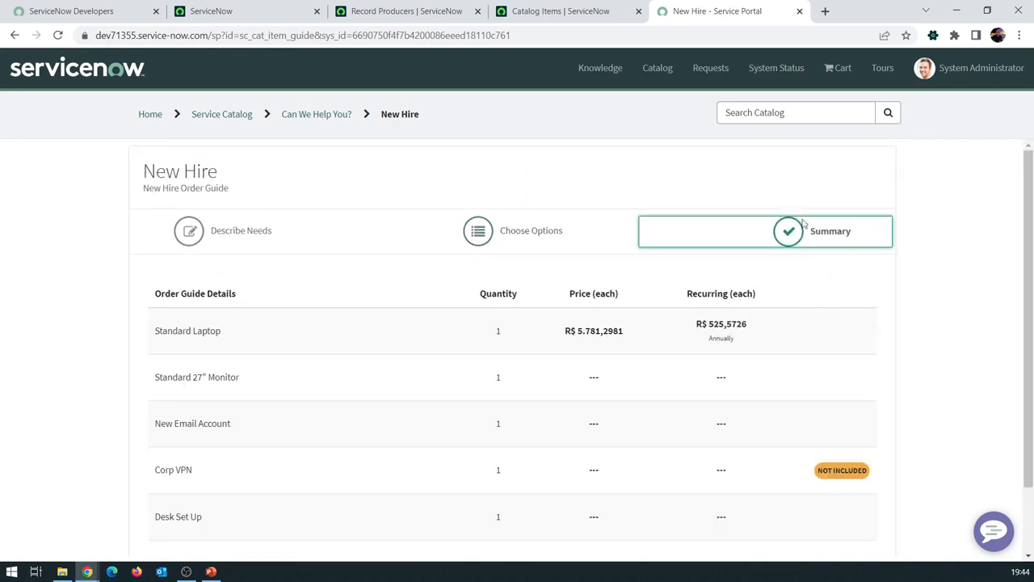
scroll(793, 233, "down", 2)
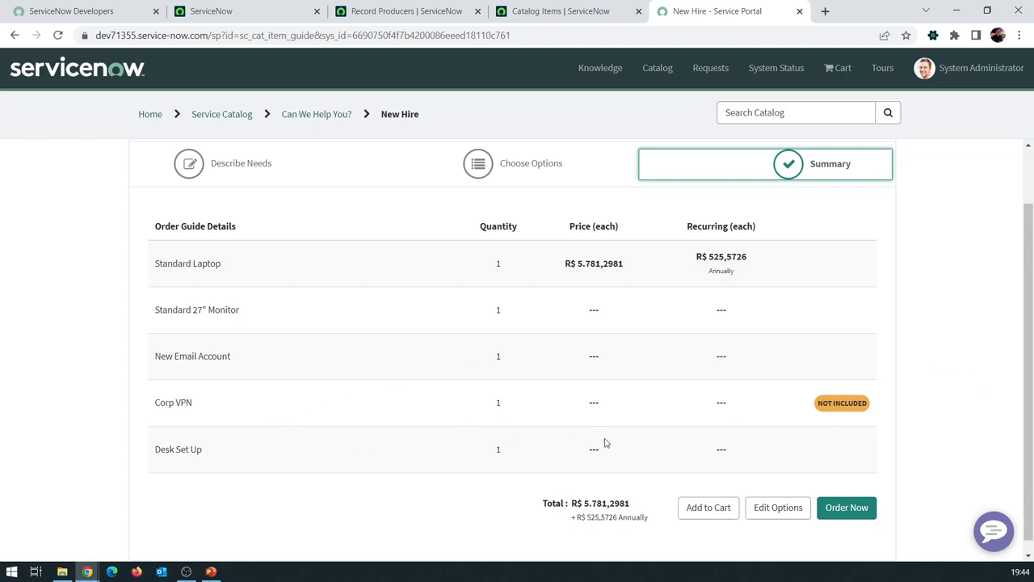
scroll(719, 461, "down", 1)
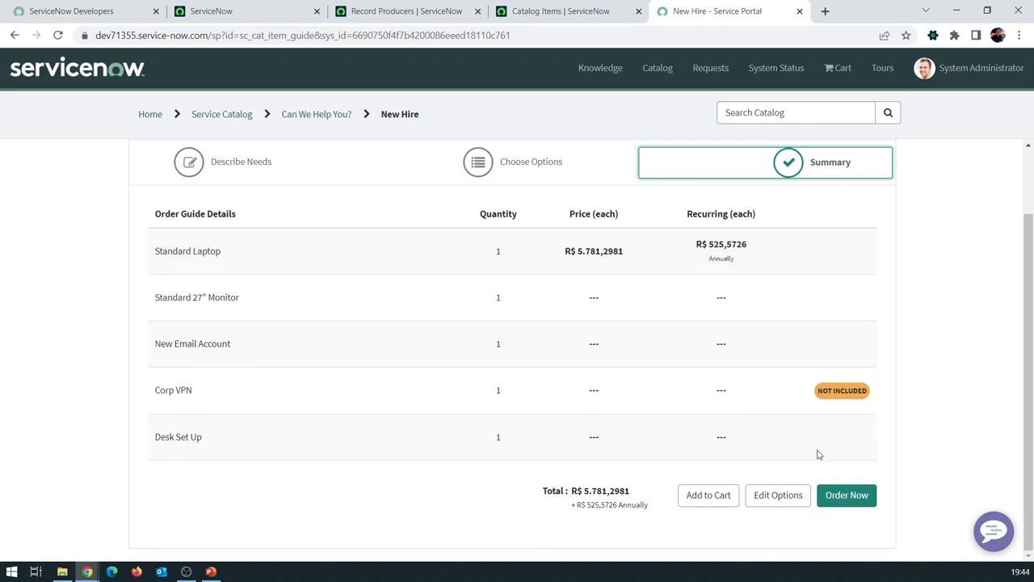
left_click(851, 496)
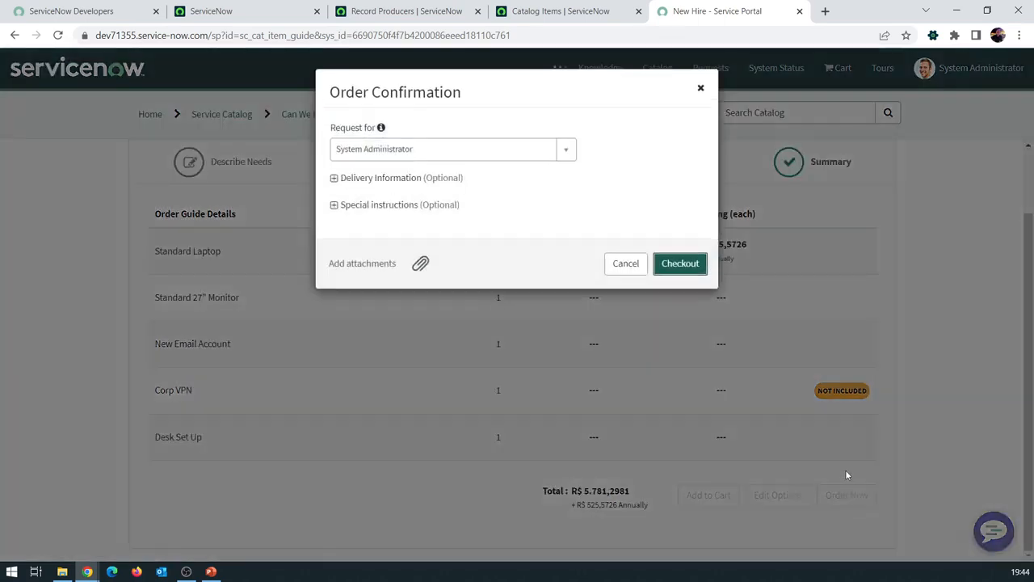
left_click(679, 263)
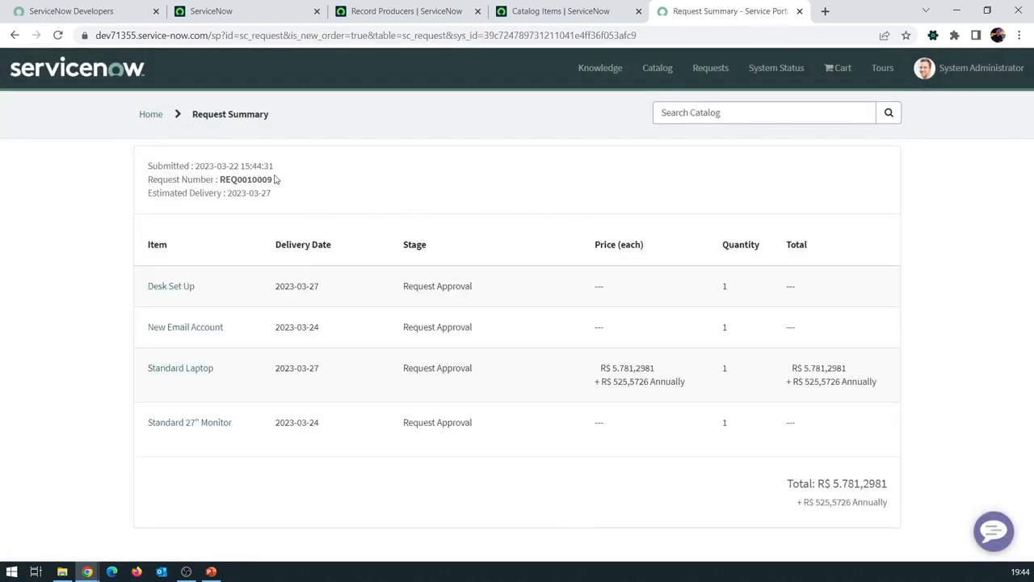
Open the Desk Set Up, New Email Account, Standard Laptop and 27" Monitor items separately
left_click_drag(274, 194, 206, 179)
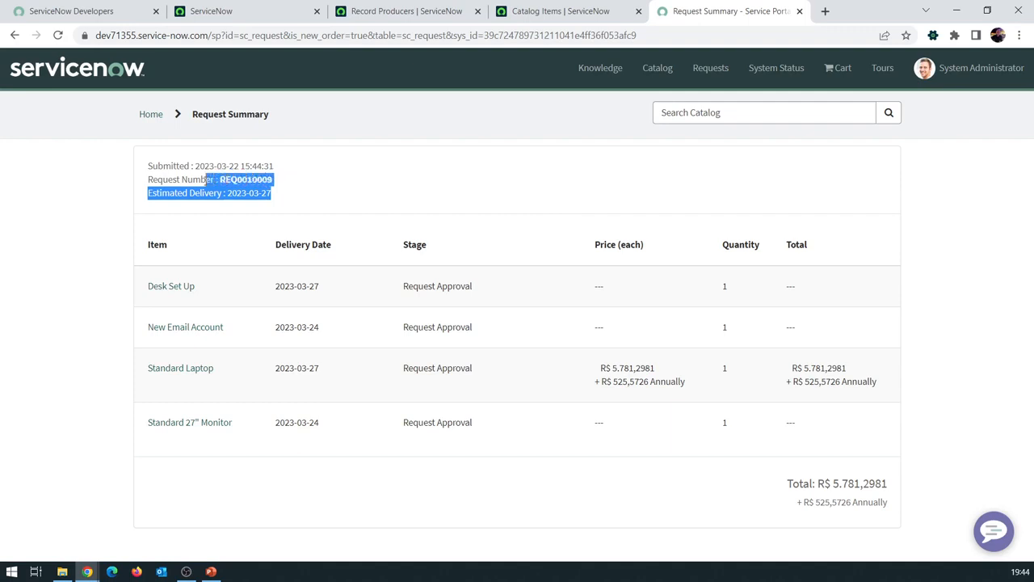
left_click(256, 179)
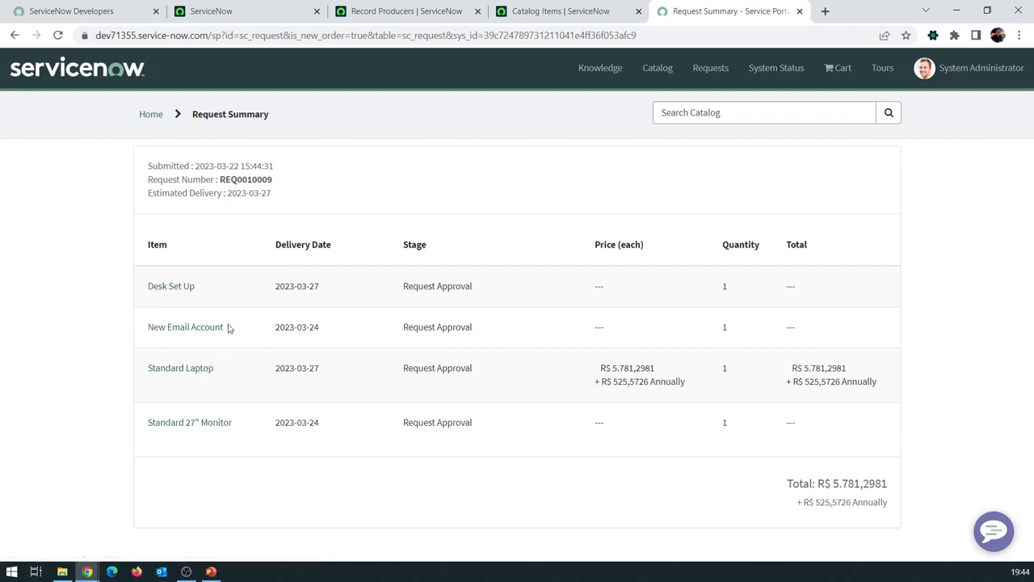
left_click(167, 291, "ctrl")
left_click(172, 333, "ctrl")
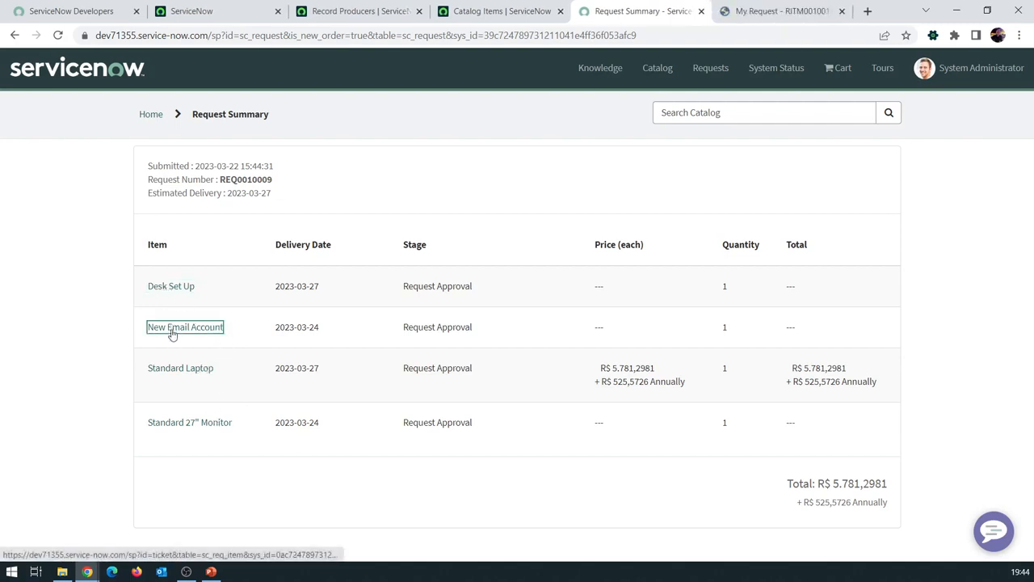
left_click(180, 370, "ctrl")
left_click(193, 423, "ctrl")
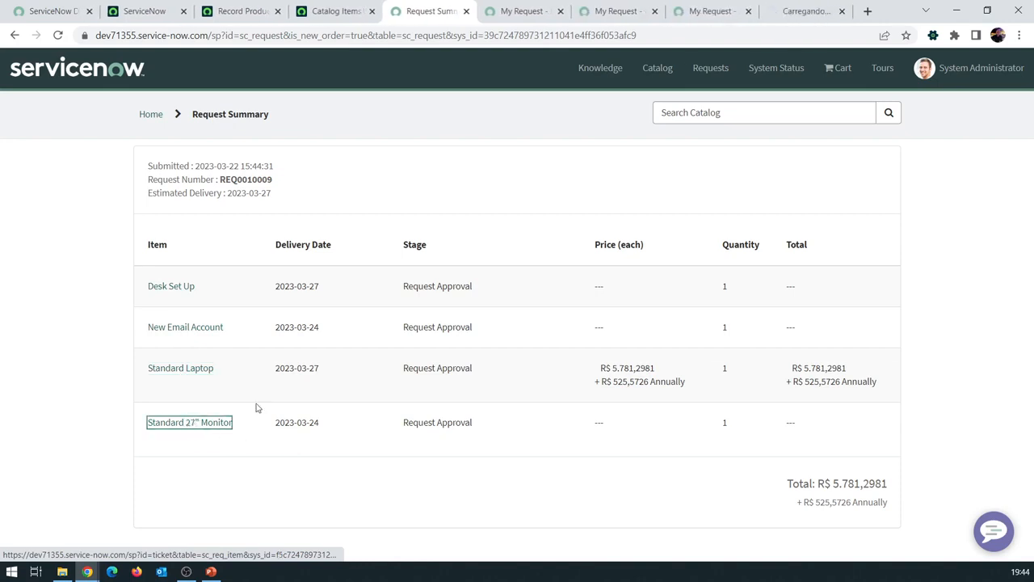
Check each RITM number, including RITM0010011 and RITM0010008, then return to the Record Producers list
left_click(507, 14)
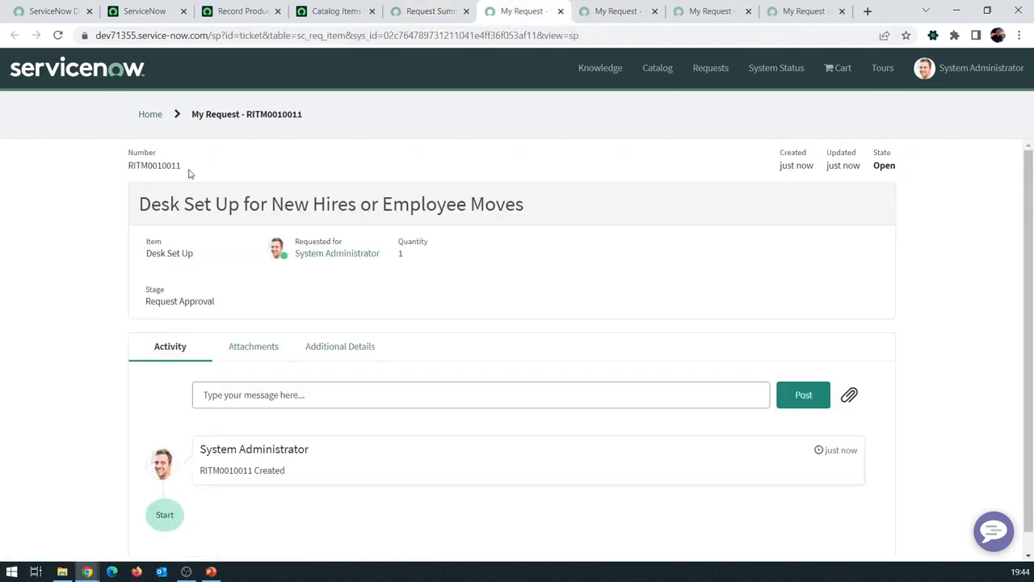
left_click_drag(189, 174, 126, 167)
left_click(621, 12)
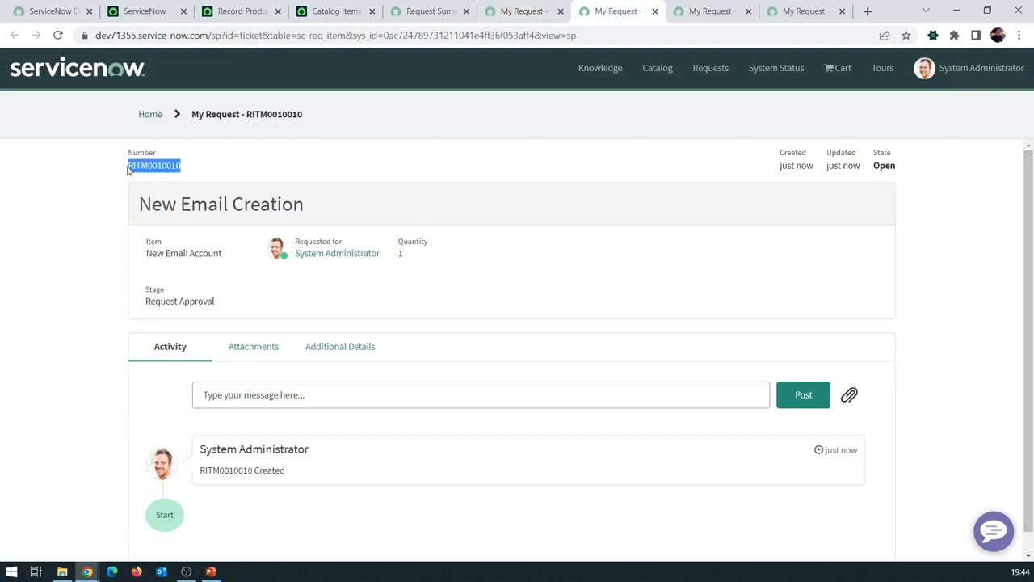
left_click(710, 15)
left_click_drag(190, 174, 114, 174)
left_click(804, 12)
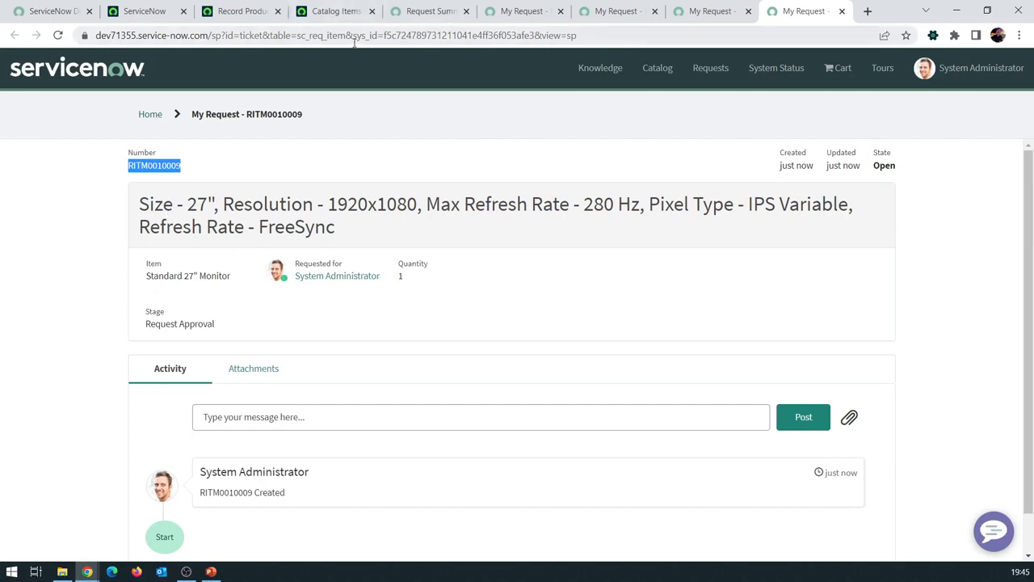
left_click(322, 14)
left_click(230, 13)
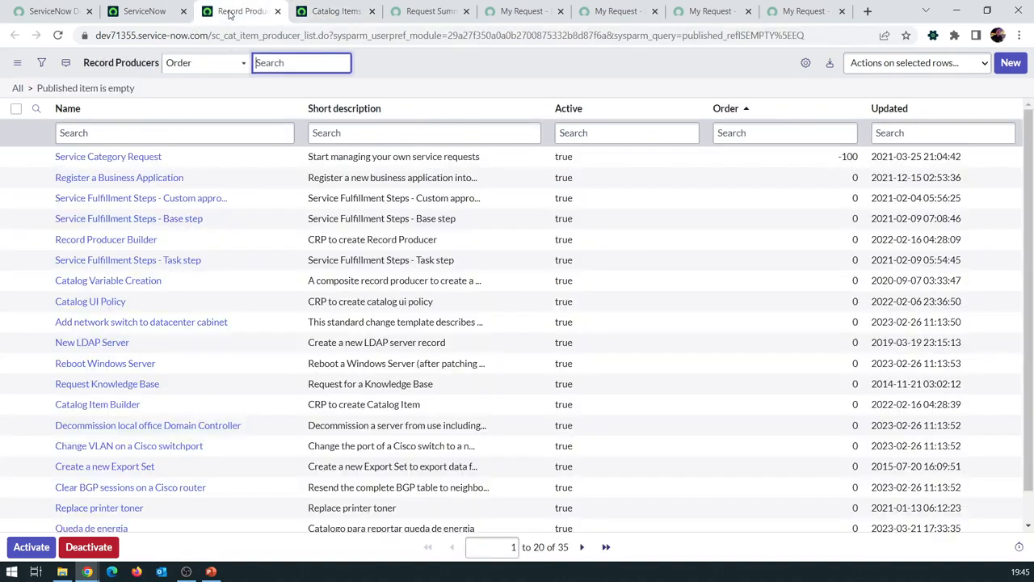
Close the REQ0010009 request summary and all request item pages
left_click(420, 13)
left_click(466, 12)
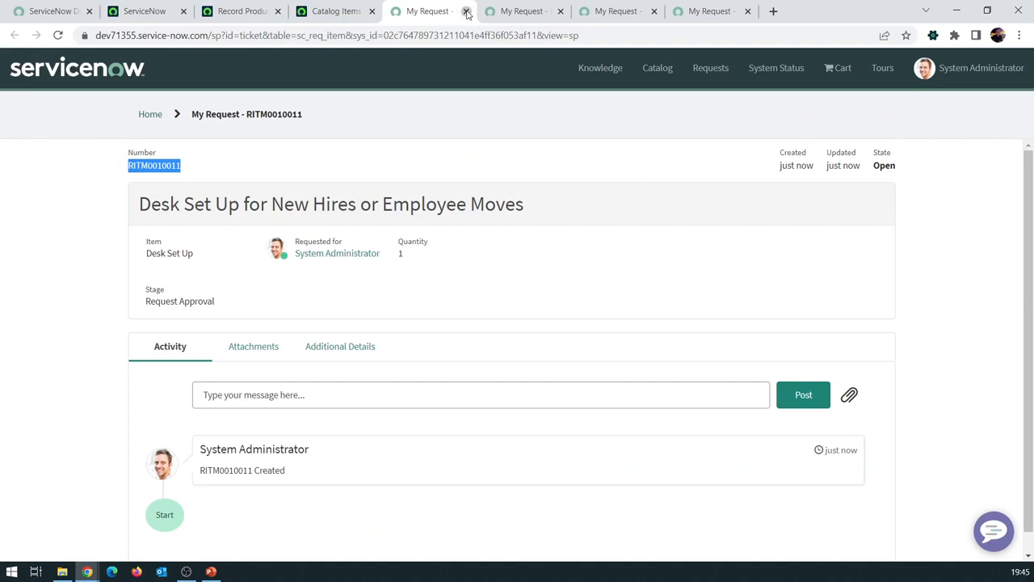
left_click(466, 12)
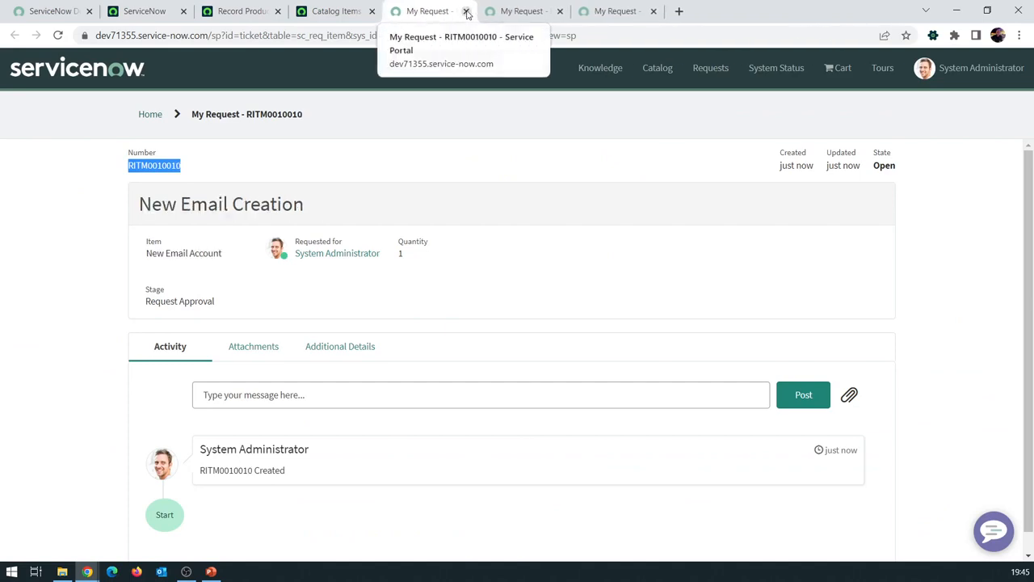
left_click(466, 12)
left_click(466, 11)
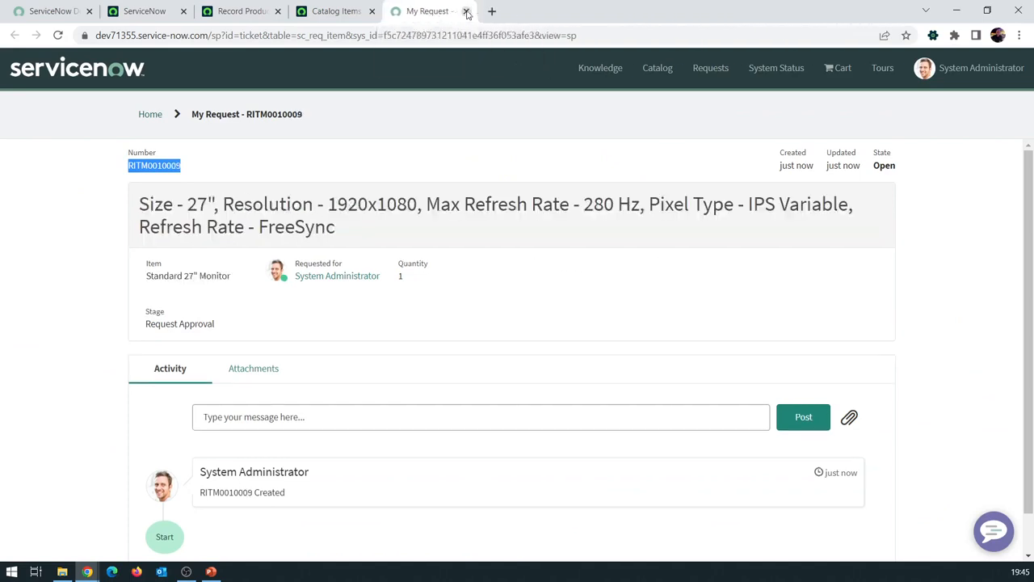
left_click(466, 11)
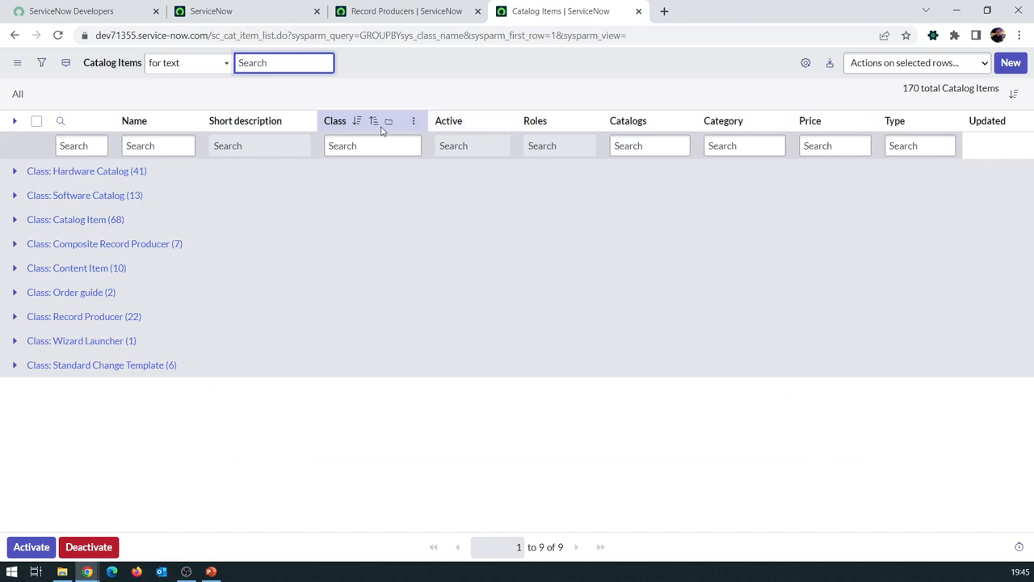
From the main ServiceNow tab, open the Service Catalog's Maintain Categories list
left_click(257, 18)
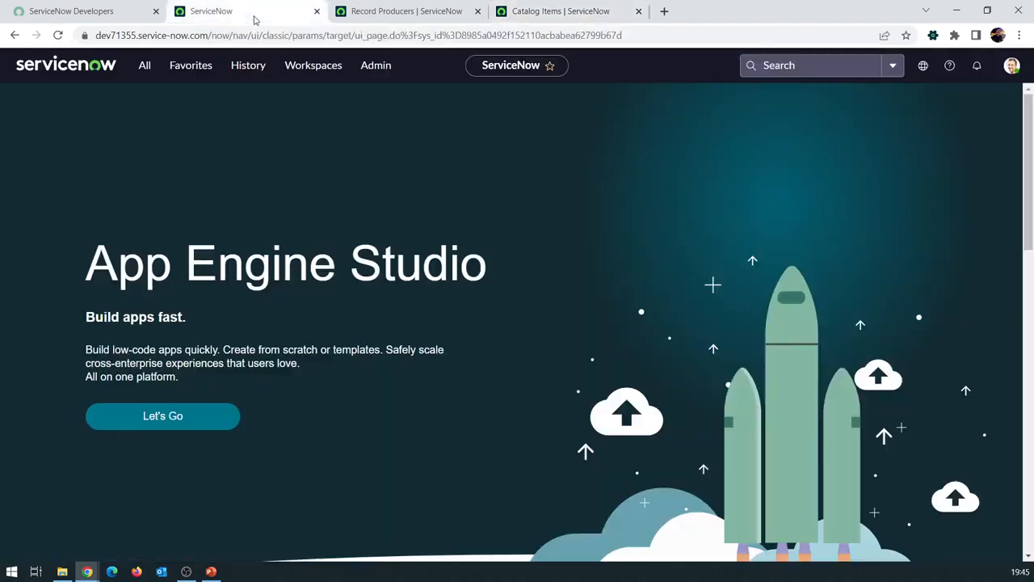
left_click(145, 66)
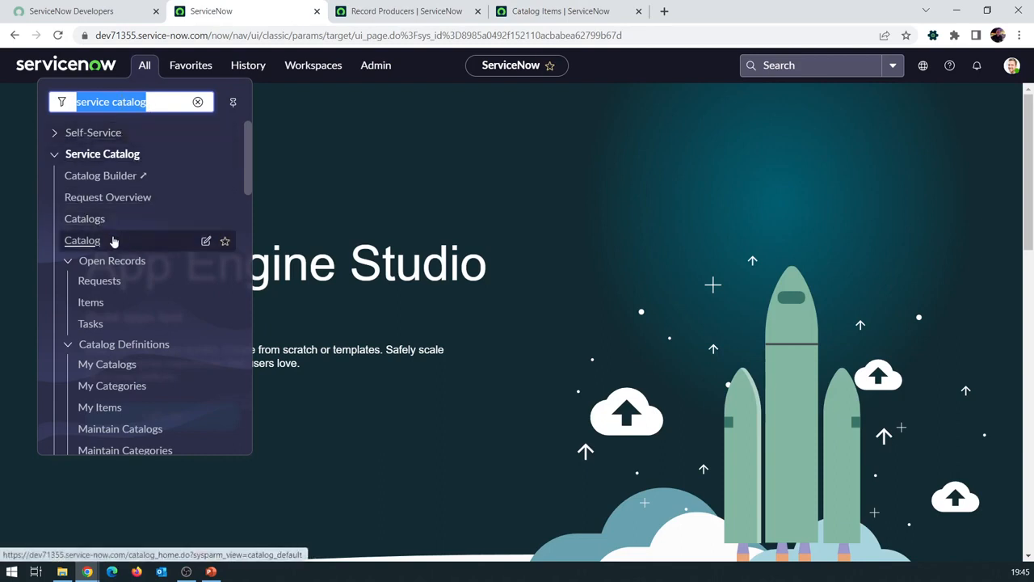
scroll(161, 225, "down", 5)
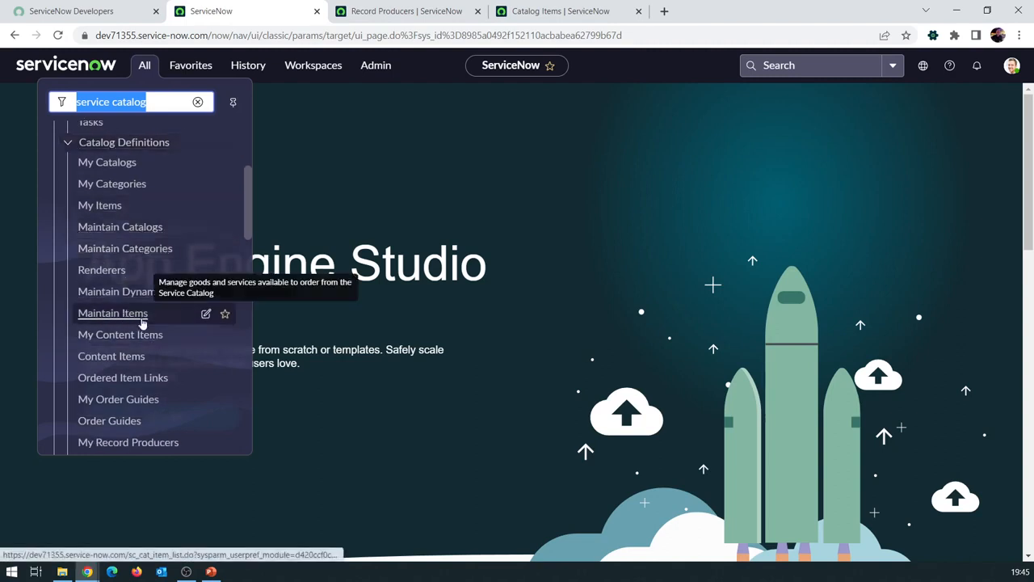
scroll(157, 291, "down", 3)
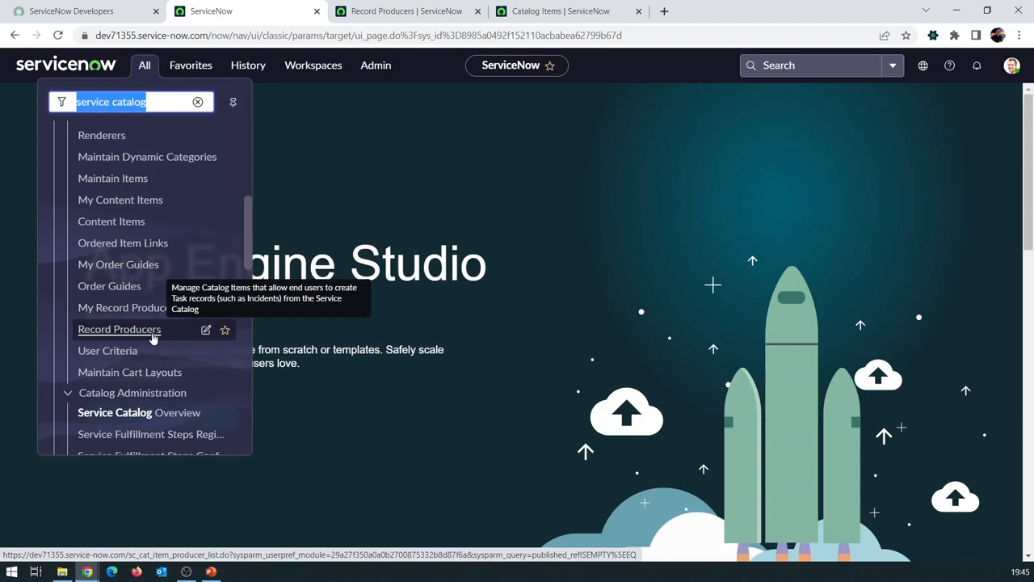
scroll(151, 337, "up", 5)
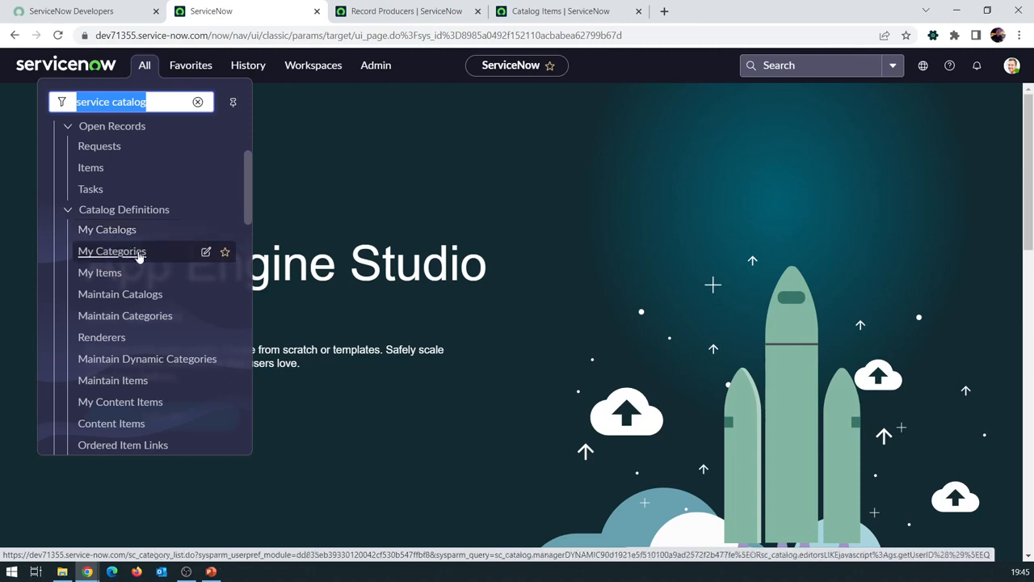
left_click(151, 316)
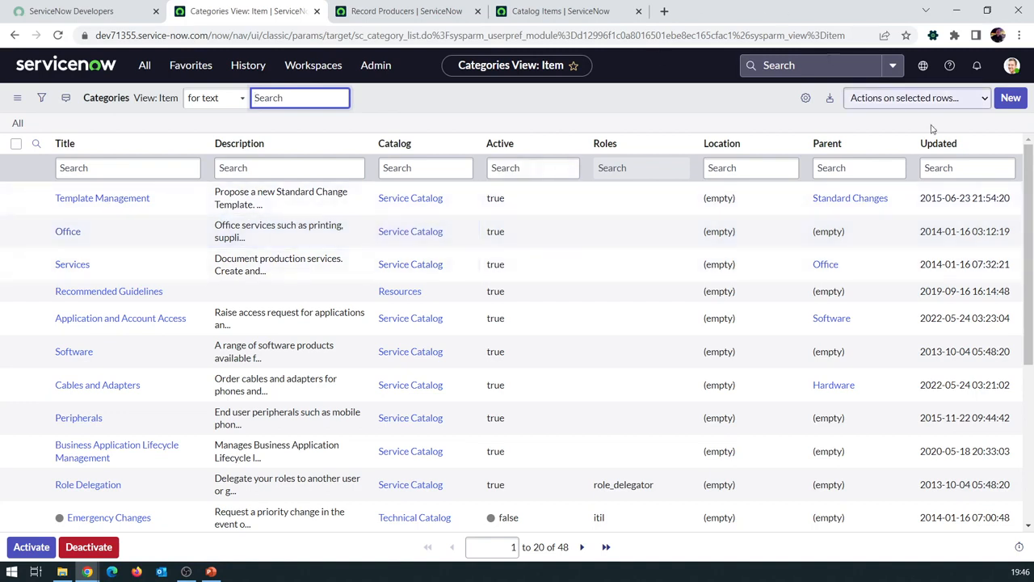
Create a new category 'teste' in Technical Catalog with Services as parent
left_click(1011, 99)
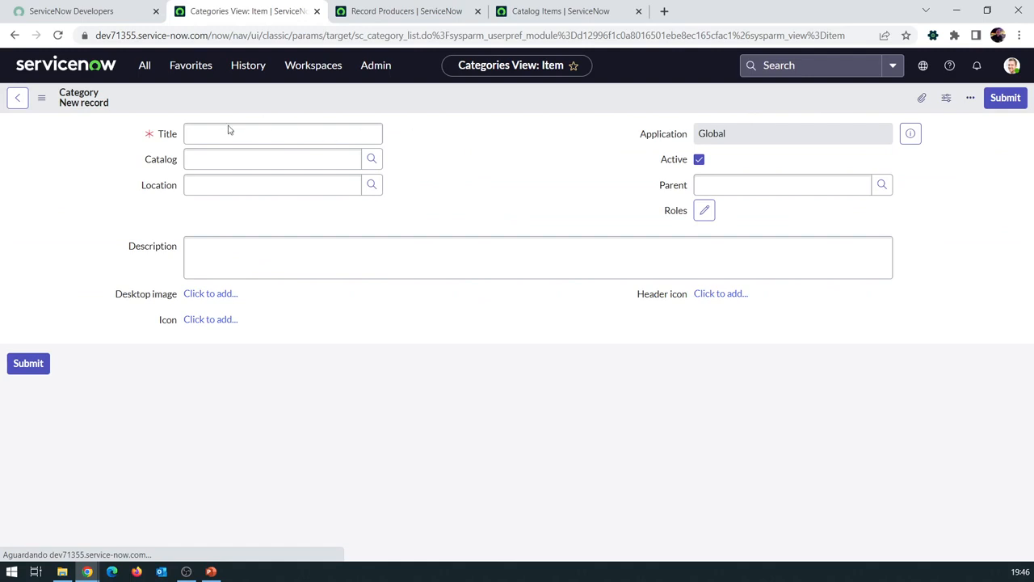
type("teste")
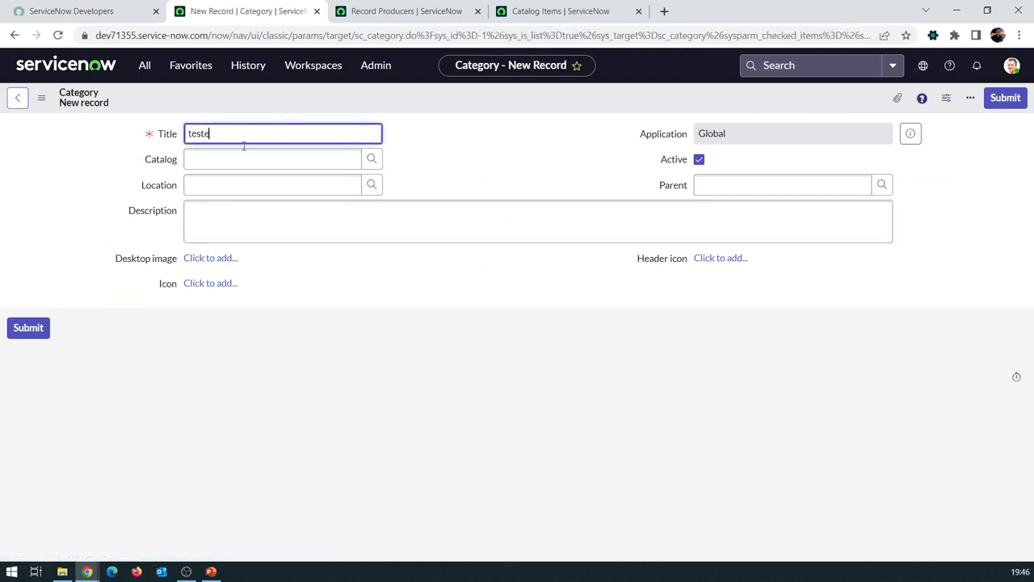
left_click(371, 159)
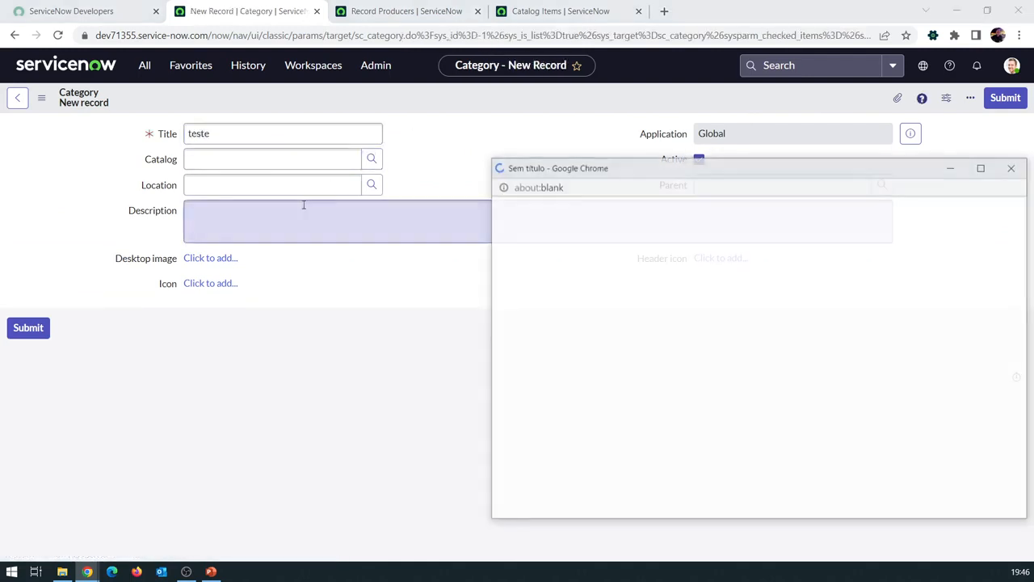
left_click(561, 302)
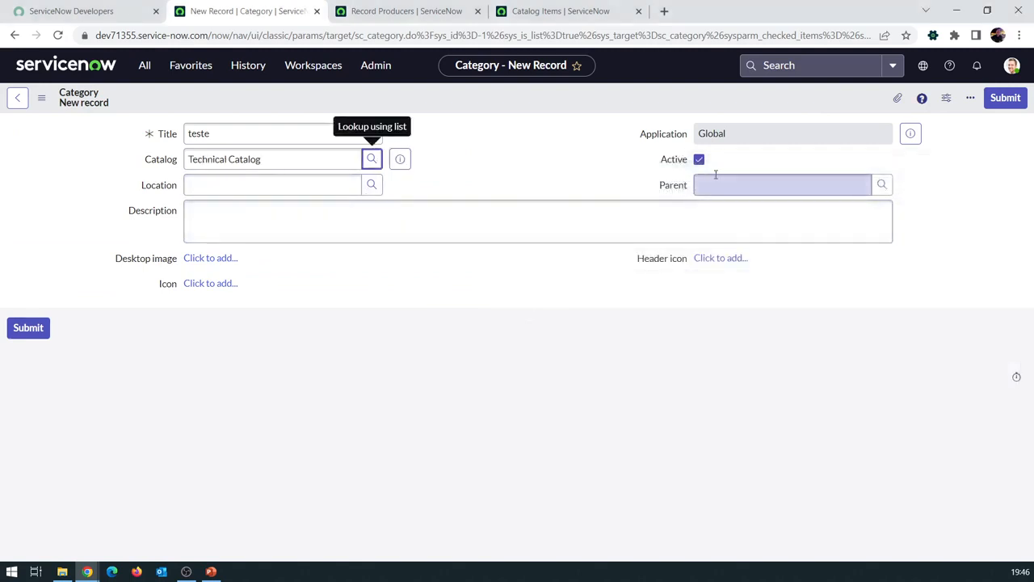
left_click(664, 186)
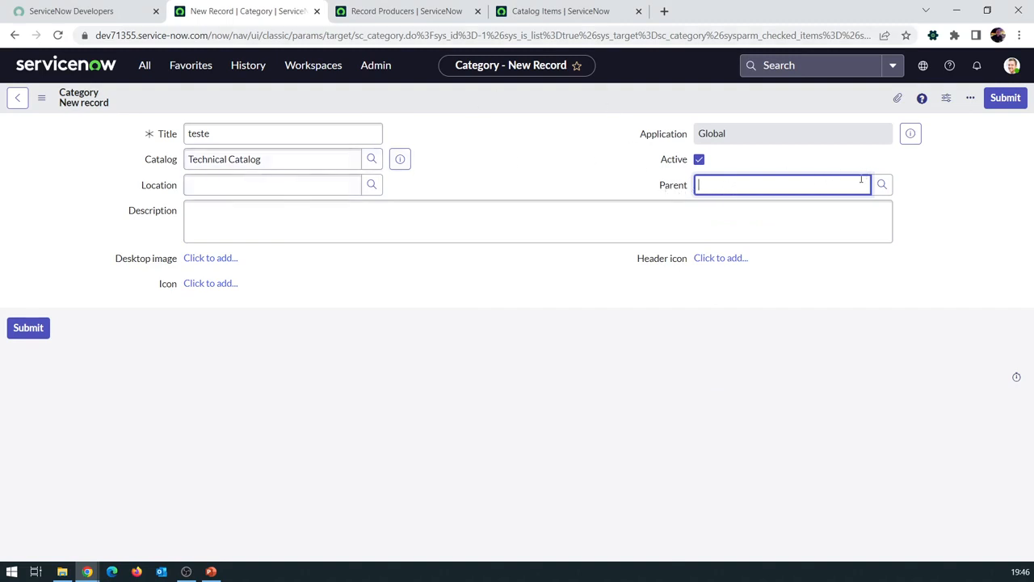
type("s")
left_click(808, 220)
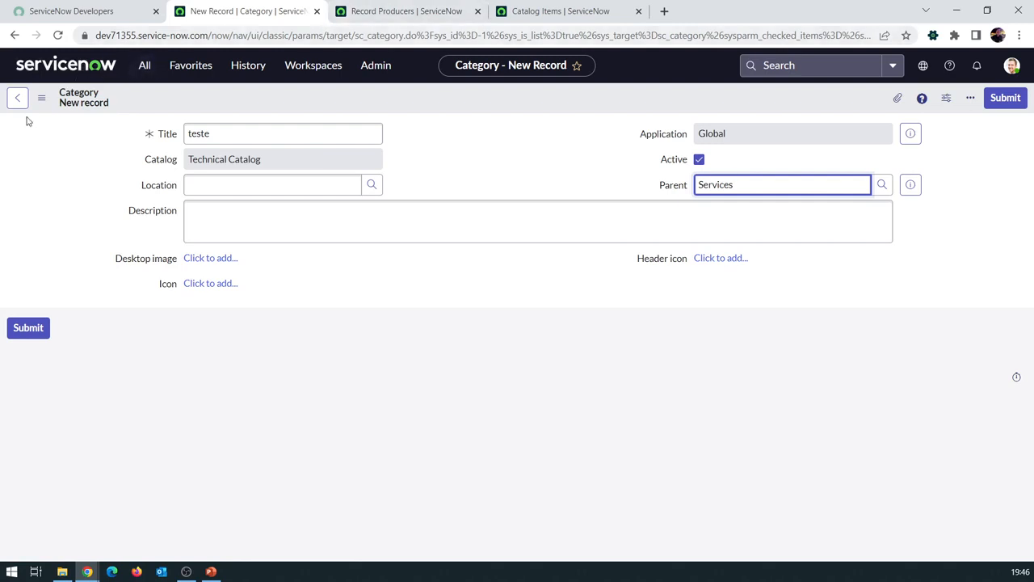
Discard the unsaved category and return to the App Engine Studio home page
left_click(61, 65)
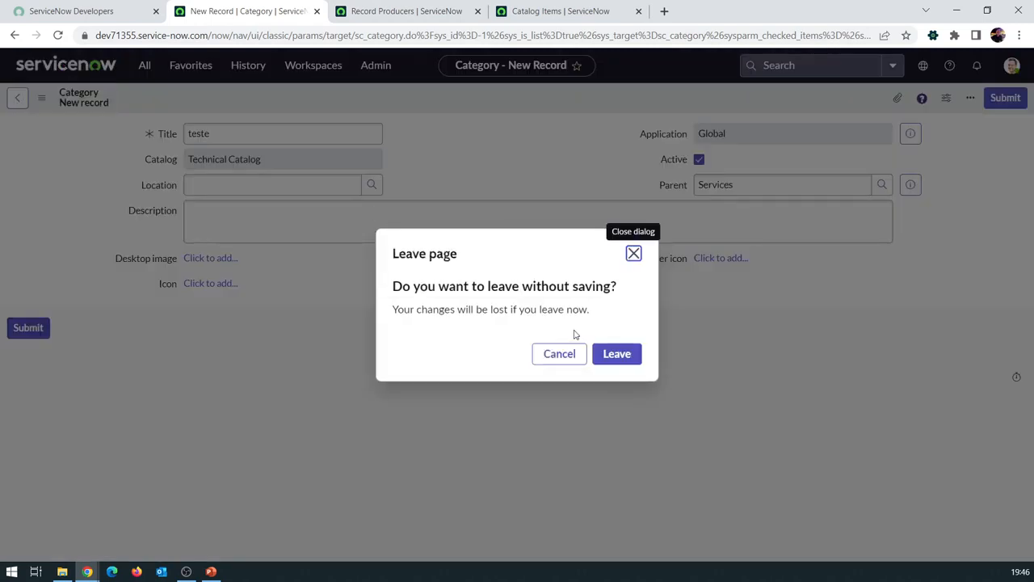
left_click(614, 353)
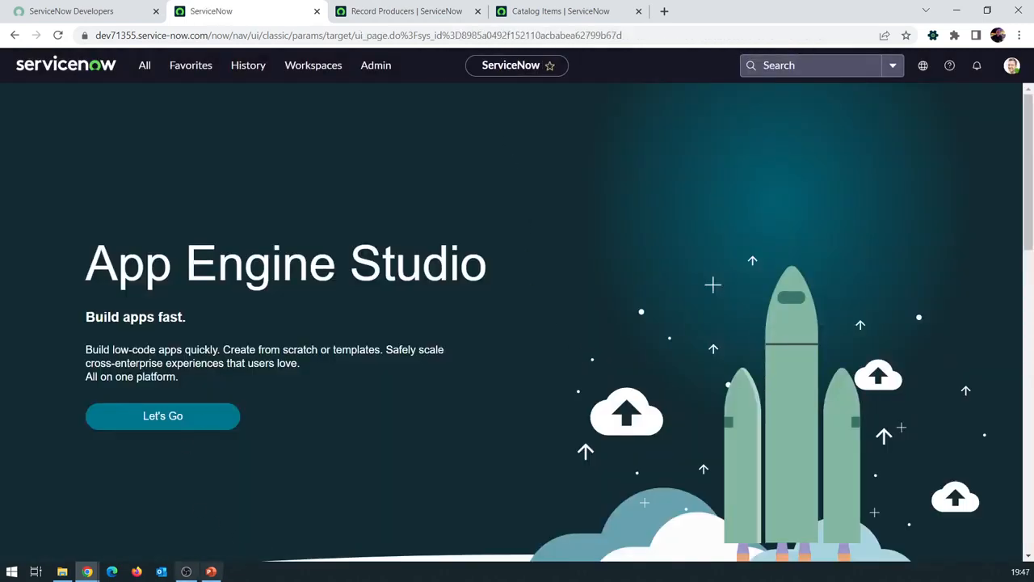
left_click(185, 571)
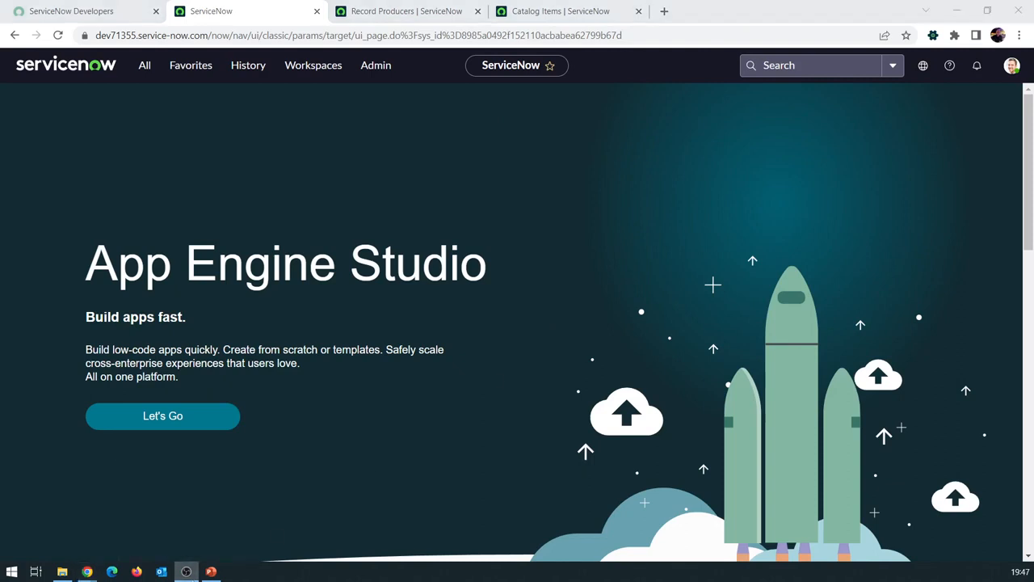